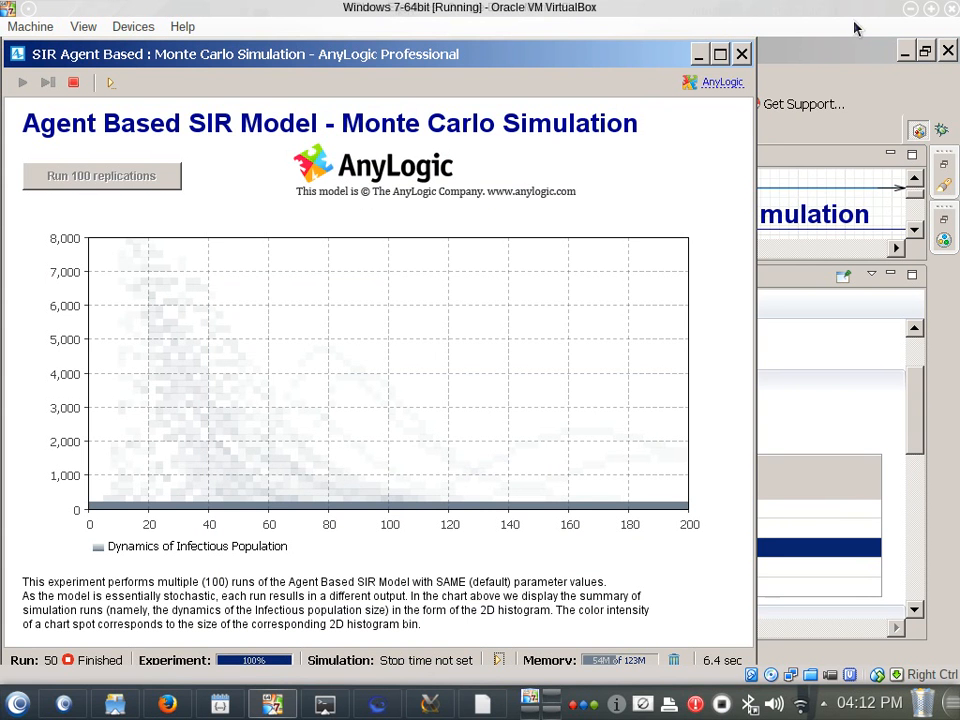
Close the finished simulation window and set the minimum of the InfectionProbability range to 0.5
left_click(742, 56)
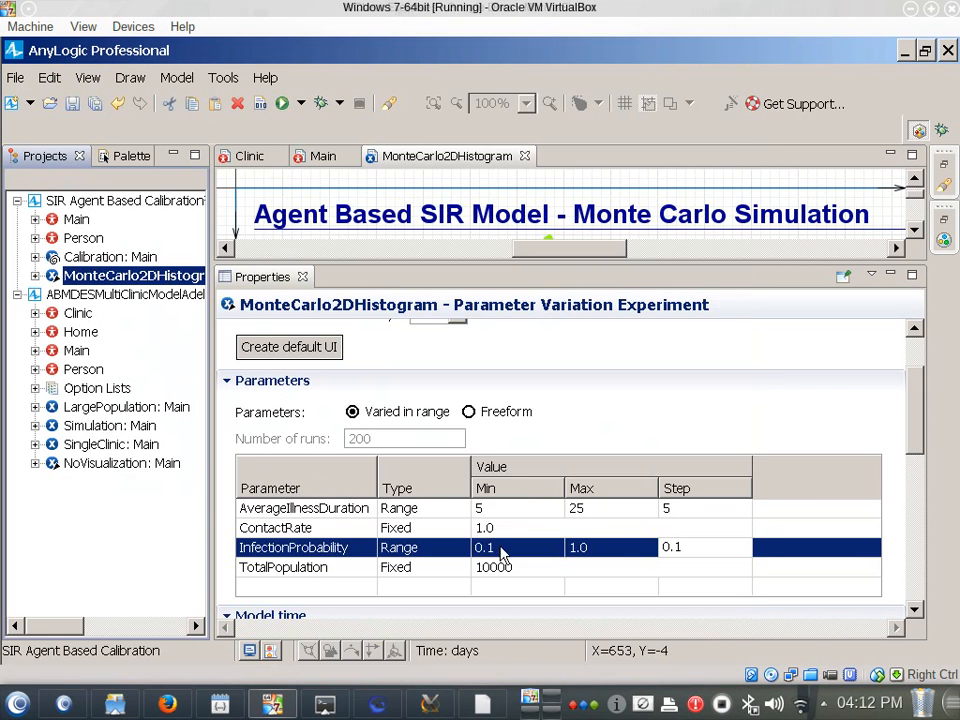
left_click(501, 547)
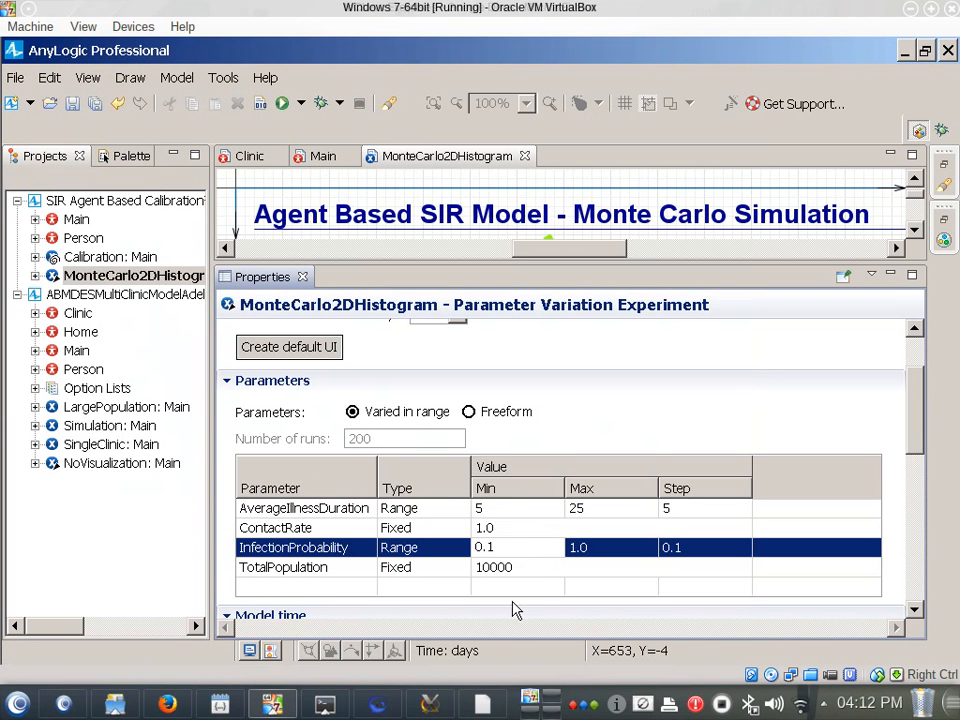
key("BackSpace")
type("5")
Run the MonteCarlo2DHistogram experiment with the revised range, start its replications and close the finished results window
left_click(129, 279)
right_click(135, 276)
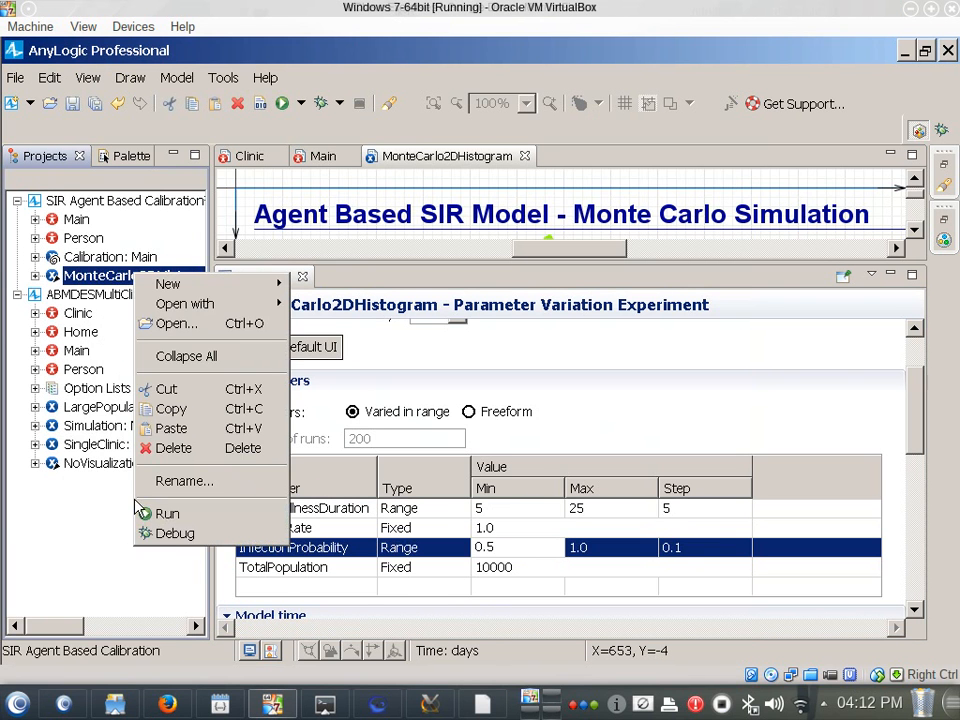
left_click(165, 512)
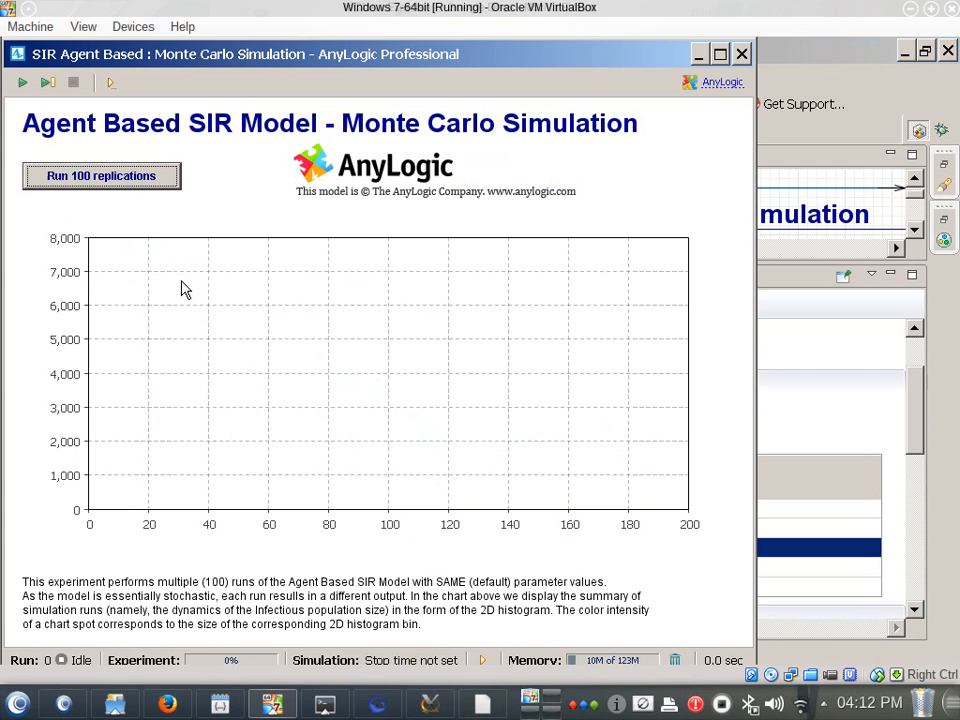
left_click(144, 182)
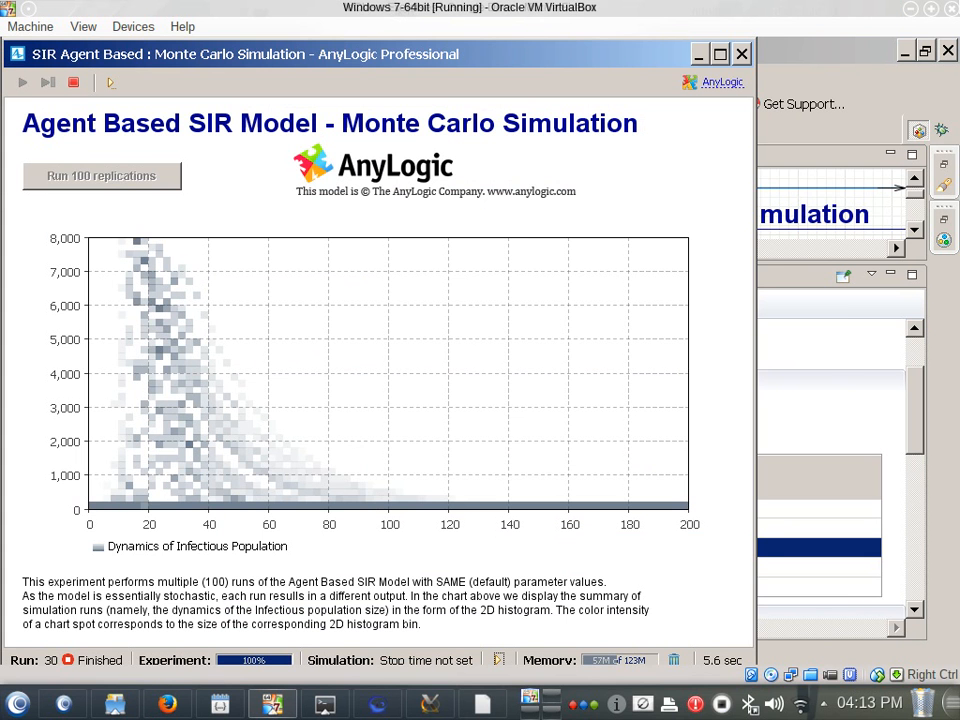
left_click(741, 53)
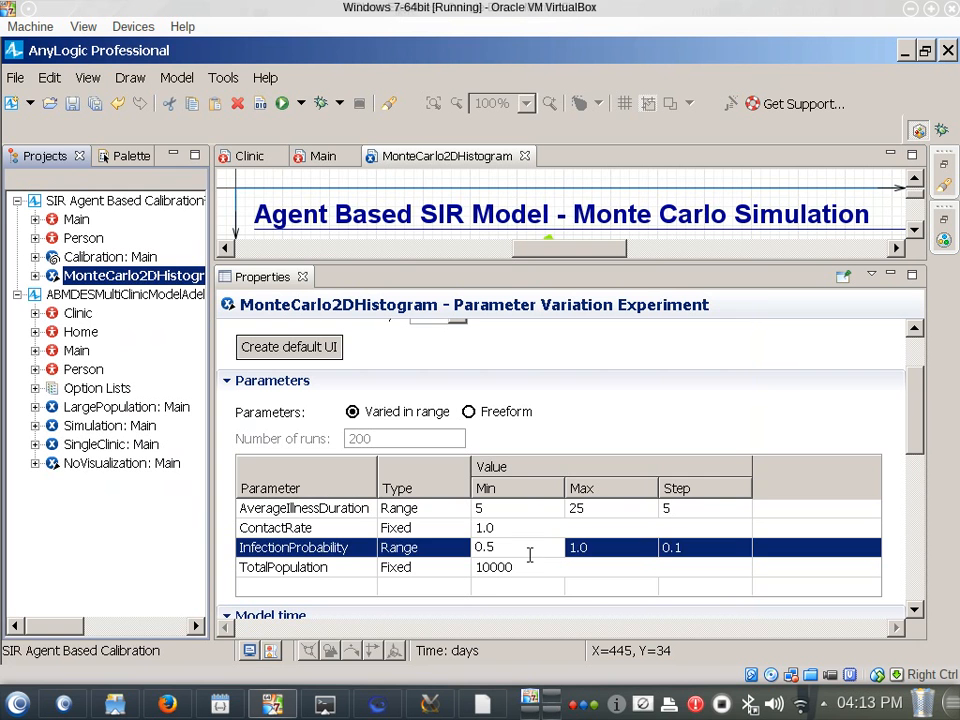
Change the type of the InfectionProbability and AverageIllnessDuration parameters from Range to Fixed
left_click(484, 566)
left_click(446, 547)
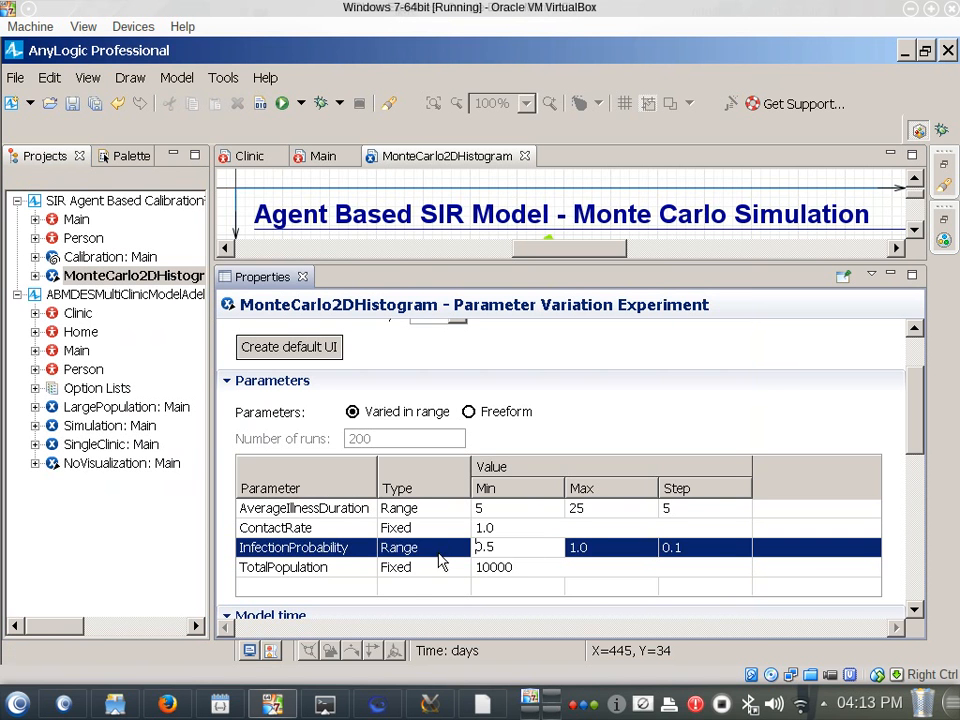
left_click(445, 549)
left_click(458, 548)
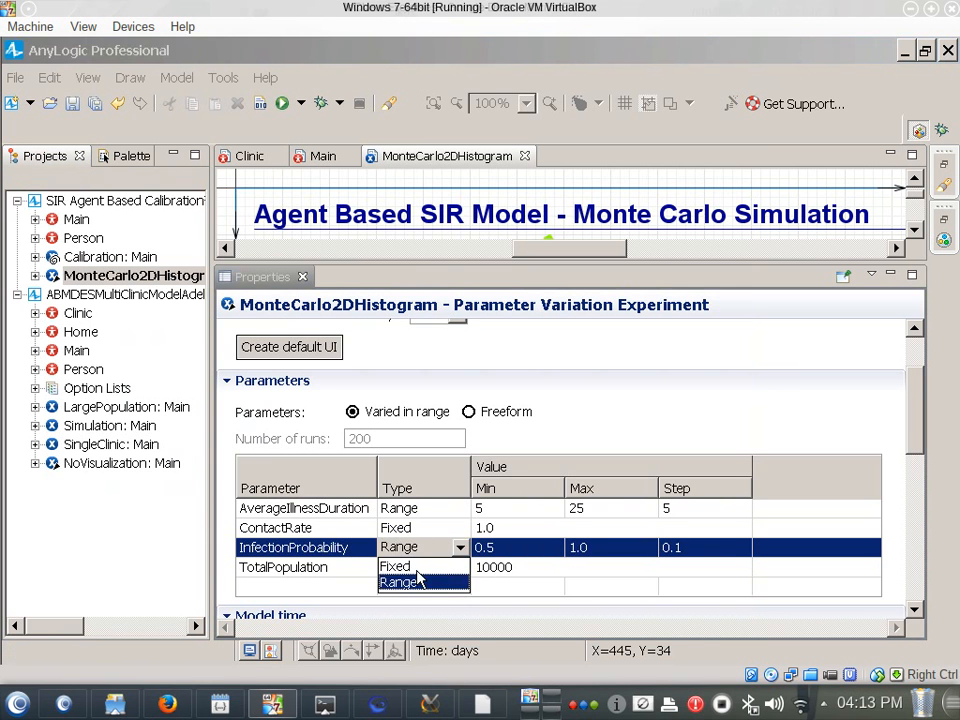
left_click(422, 567)
left_click(456, 508)
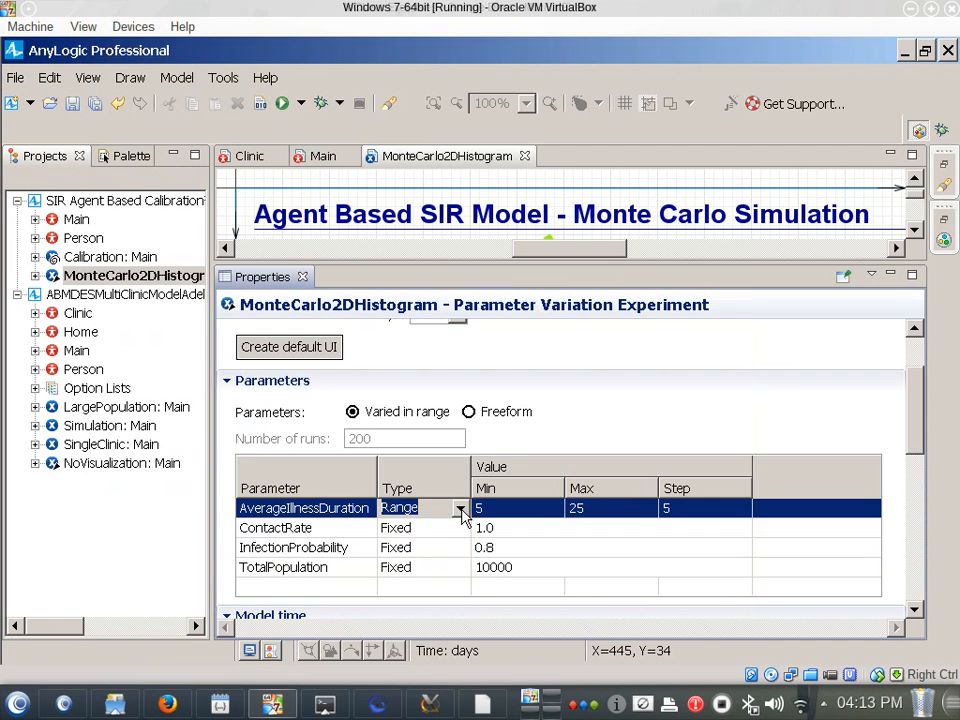
left_click(458, 508)
left_click(433, 527)
Expand the experiment's Randomness and Replications settings and enable the use of a fixed number of replications
scroll(614, 450, "down", 4)
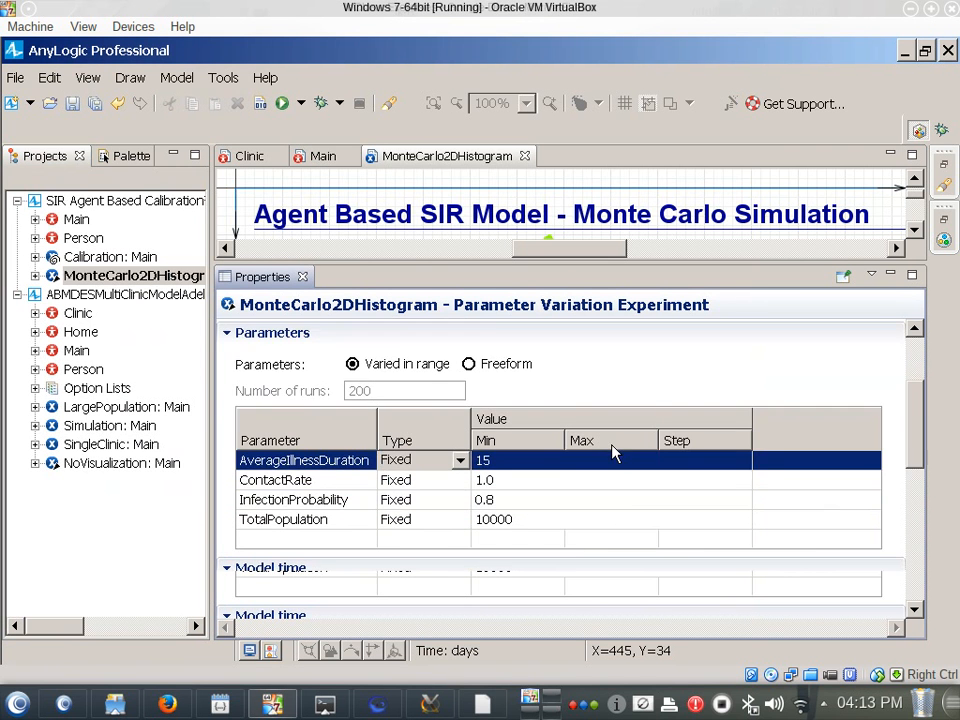
scroll(612, 455, "down", 5)
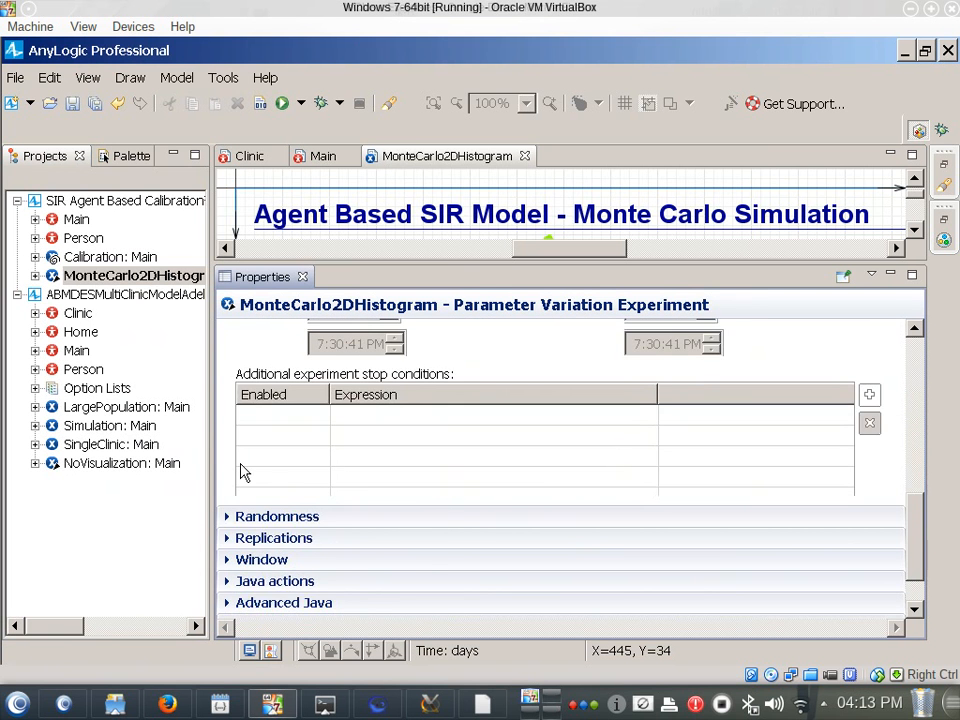
left_click(233, 515)
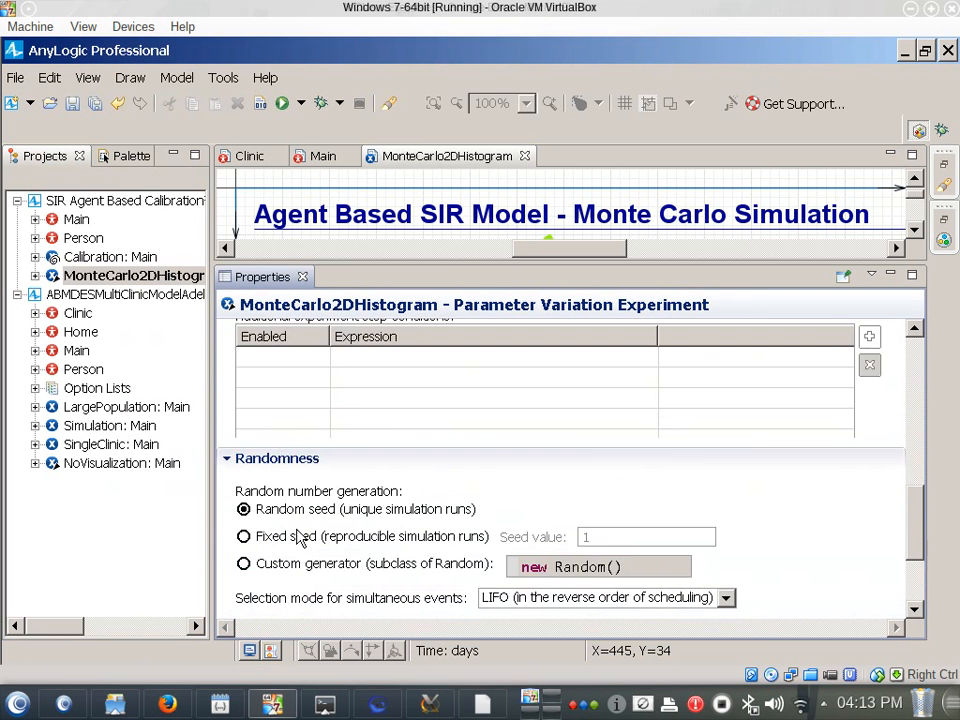
scroll(305, 525, "down", 2)
scroll(315, 516, "up", 3)
scroll(250, 528, "down", 3)
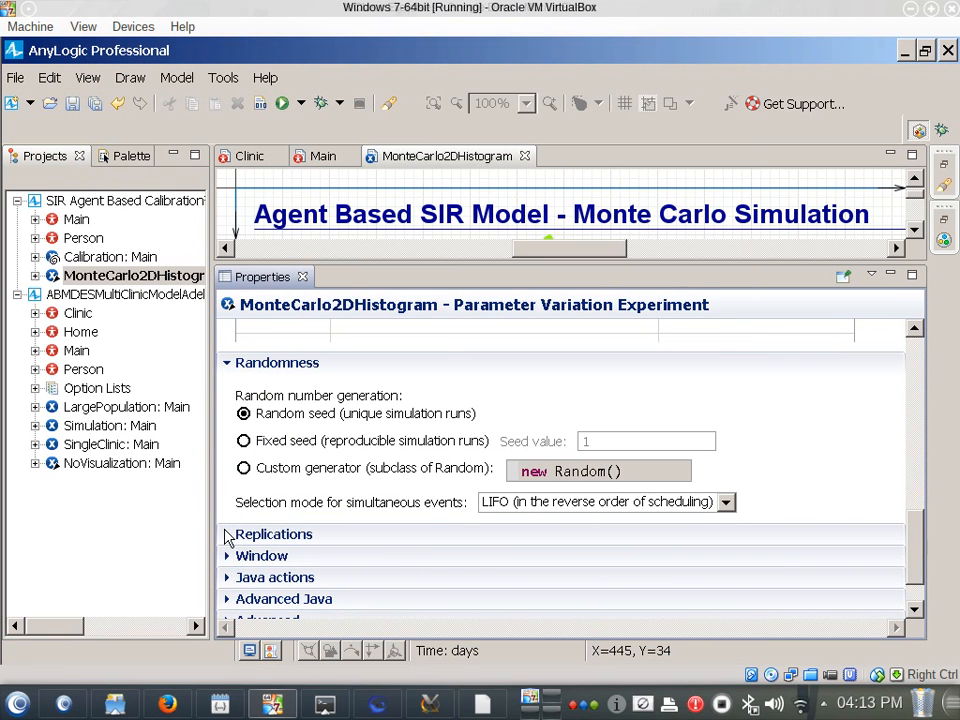
left_click(232, 536)
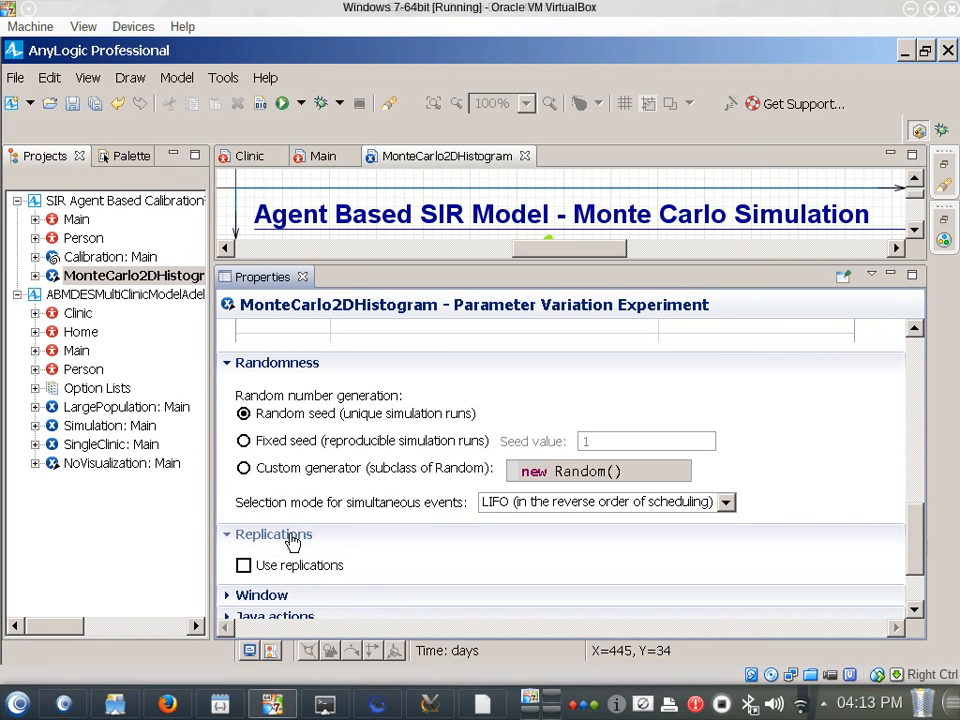
left_click(244, 566)
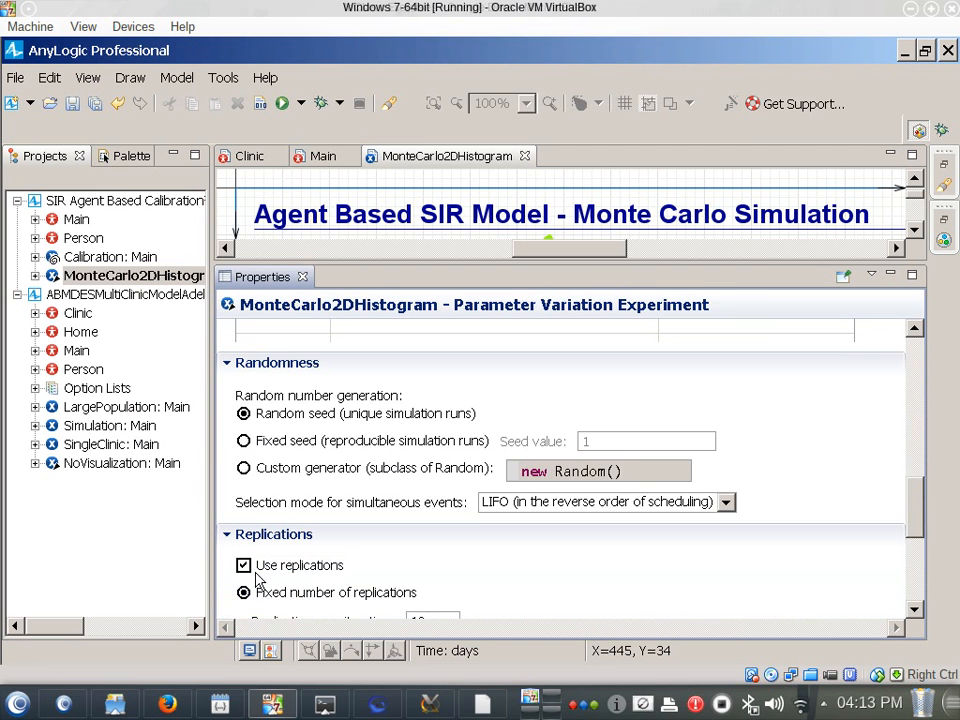
scroll(428, 591, "down", 2)
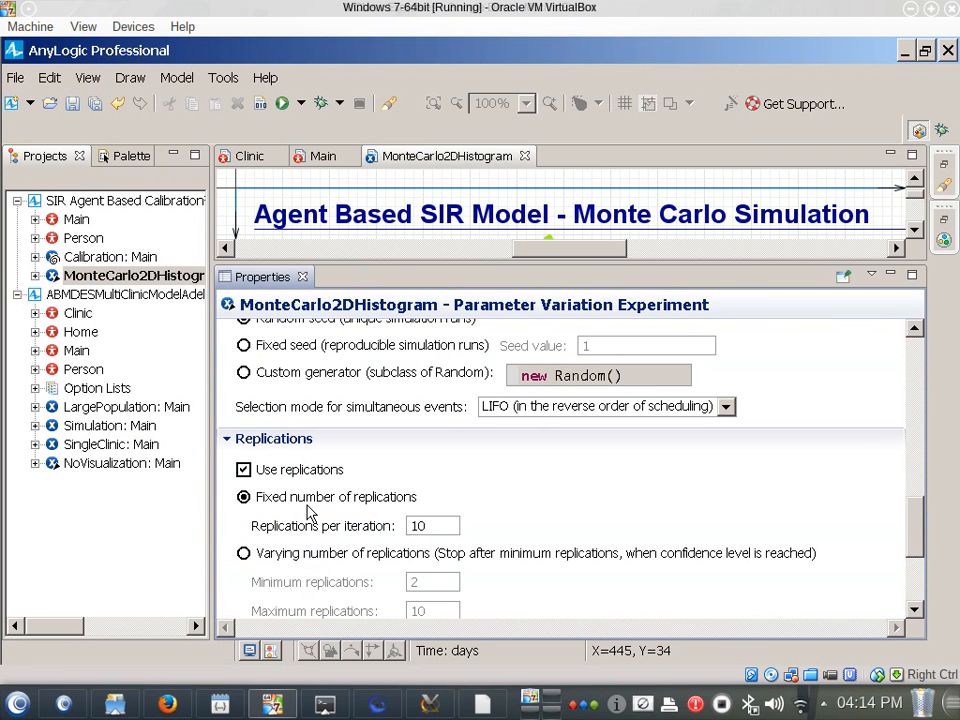
Review the experiment's parameter table, model time and random number generation settings
scroll(388, 503, "up", 3)
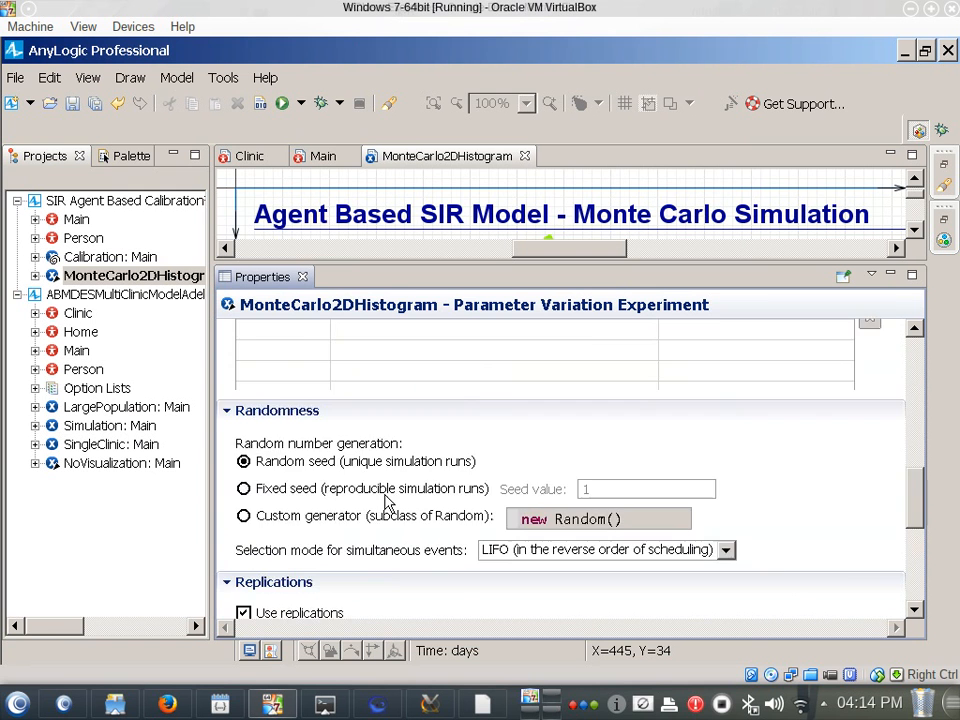
scroll(503, 488, "up", 9)
scroll(503, 488, "down", 3)
scroll(514, 510, "up", 3)
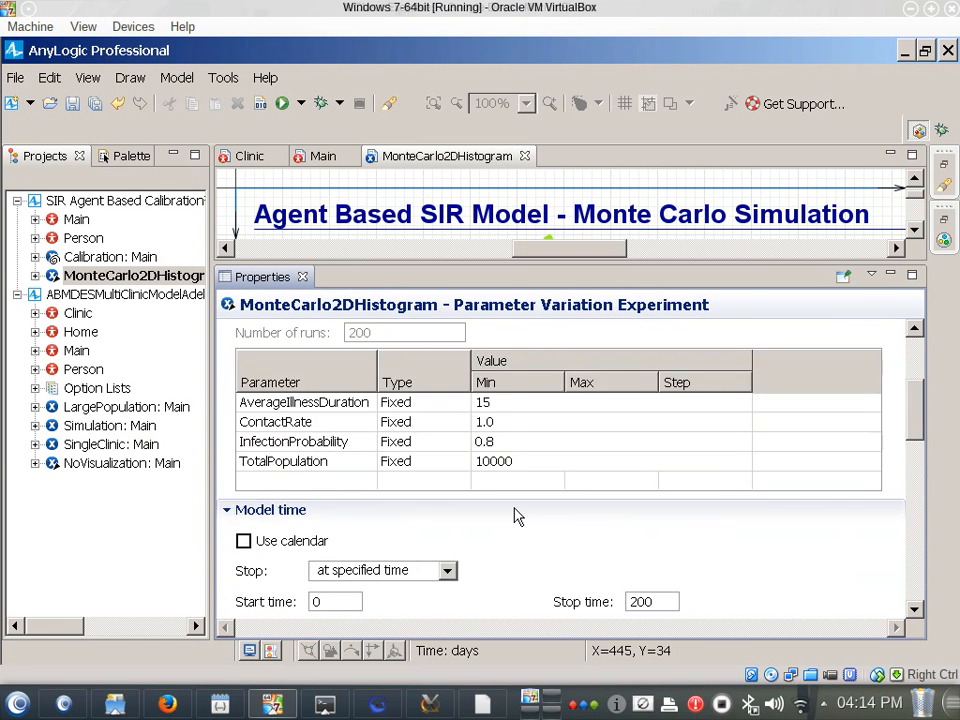
scroll(525, 499, "up", 1)
scroll(505, 538, "down", 5)
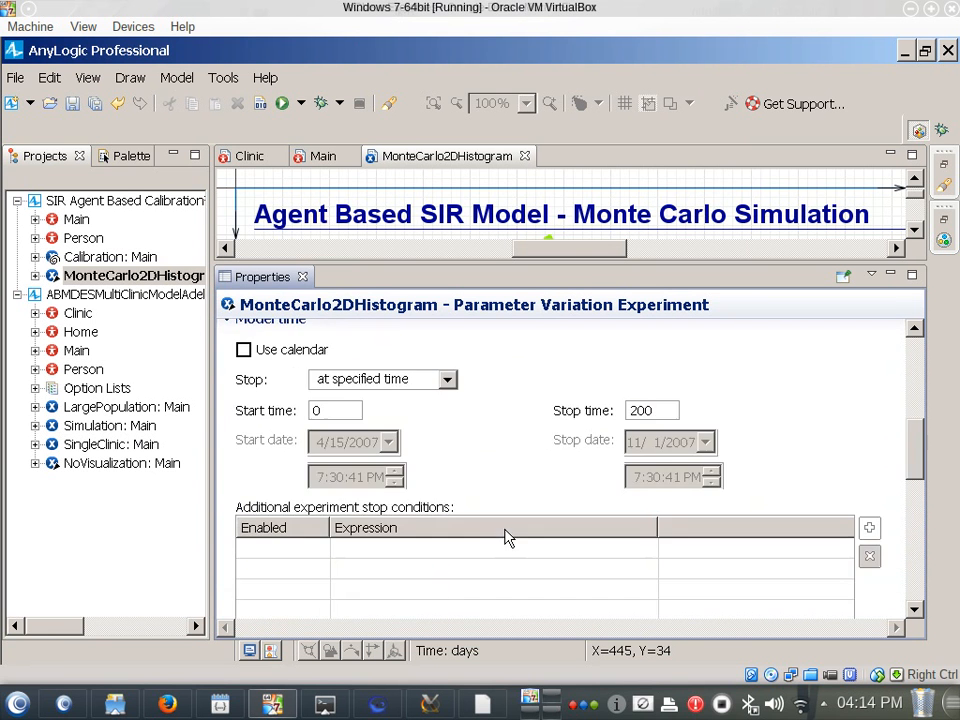
scroll(510, 535, "down", 6)
scroll(520, 533, "down", 1)
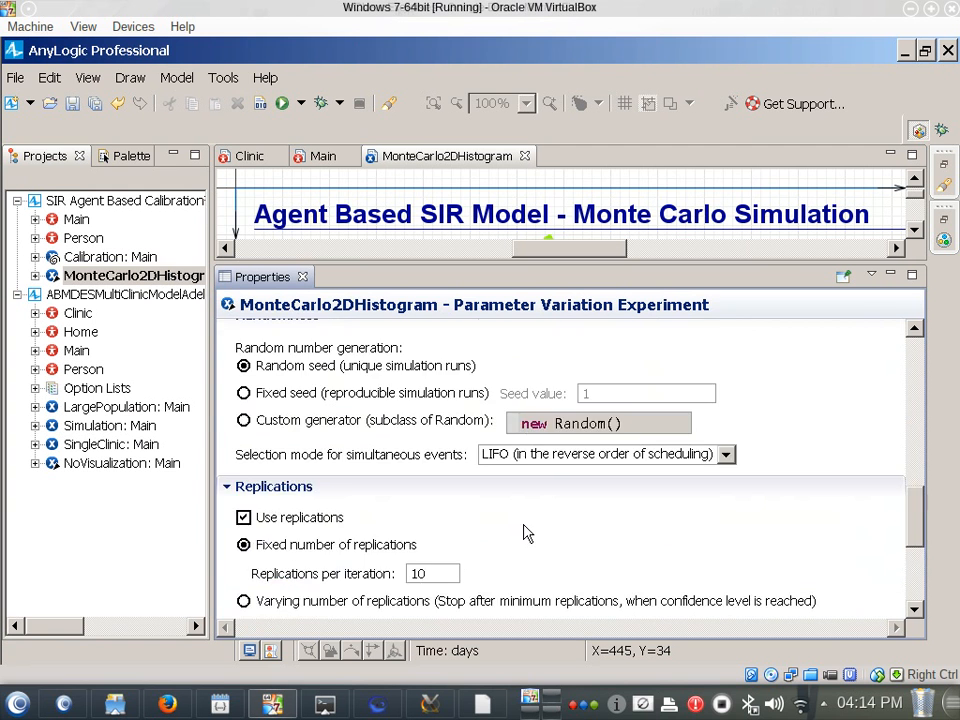
Set the replications per iteration to 50 and save the model
scroll(526, 532, "down", 3)
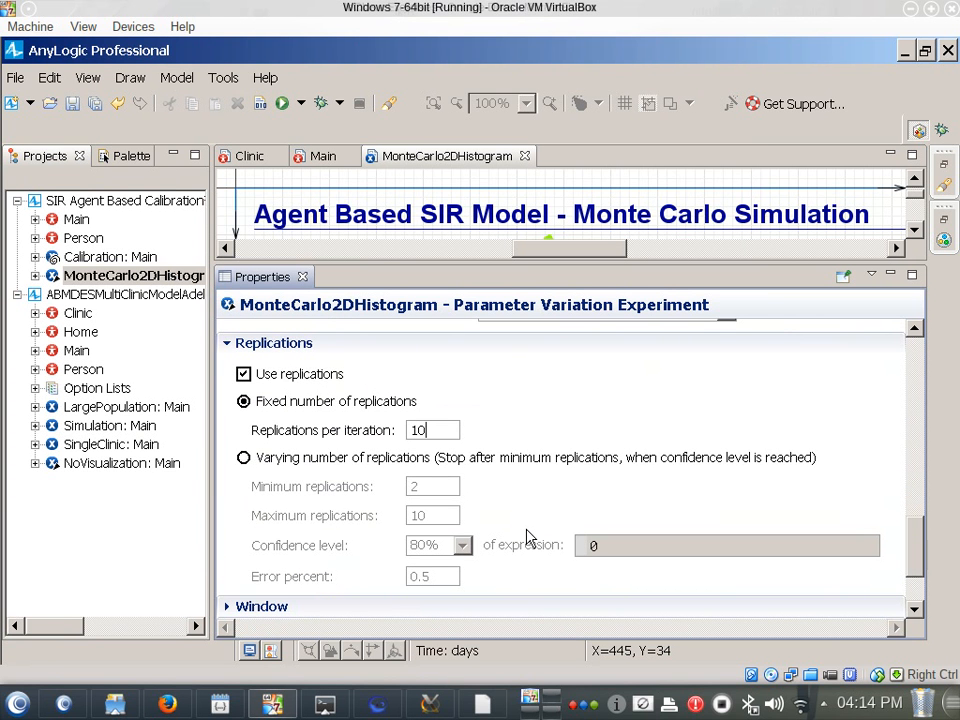
key("BackSpace")
key("BackSpace")
type("50")
key("ctrl+s")
Run the MonteCarlo2DHistogram experiment with fixed parameters, start its replications and close the finished results window
right_click(153, 276)
left_click(180, 519)
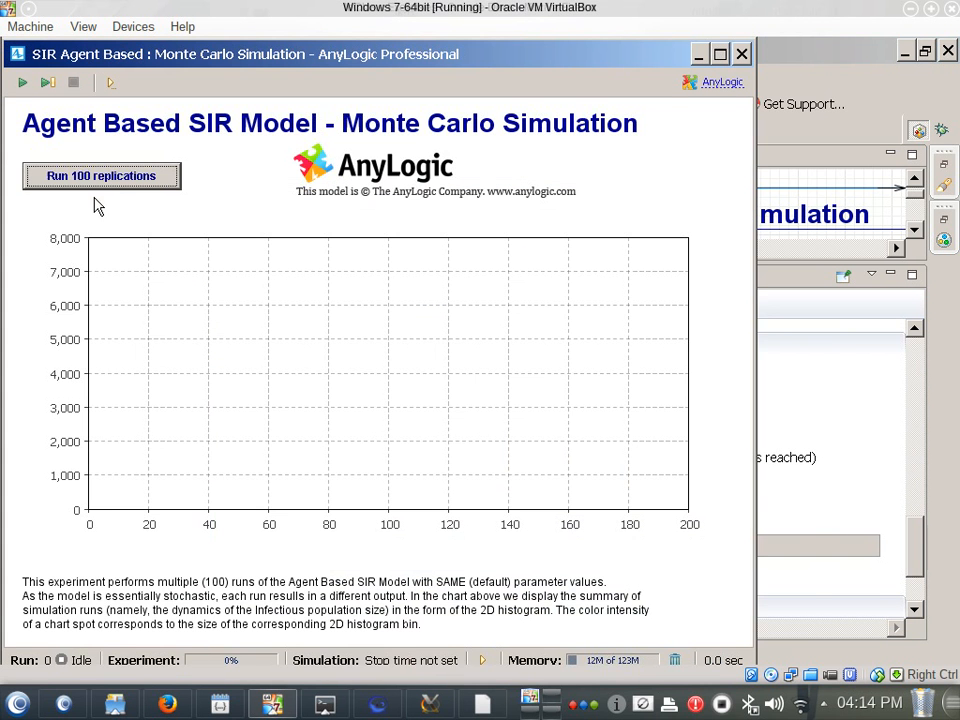
left_click(112, 186)
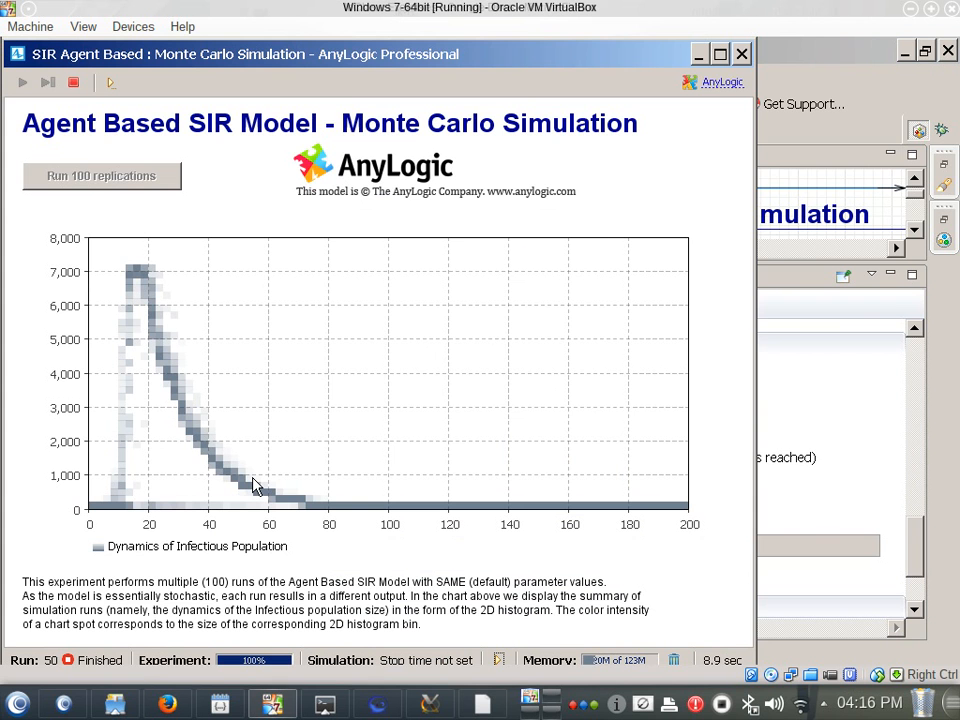
left_click(741, 54)
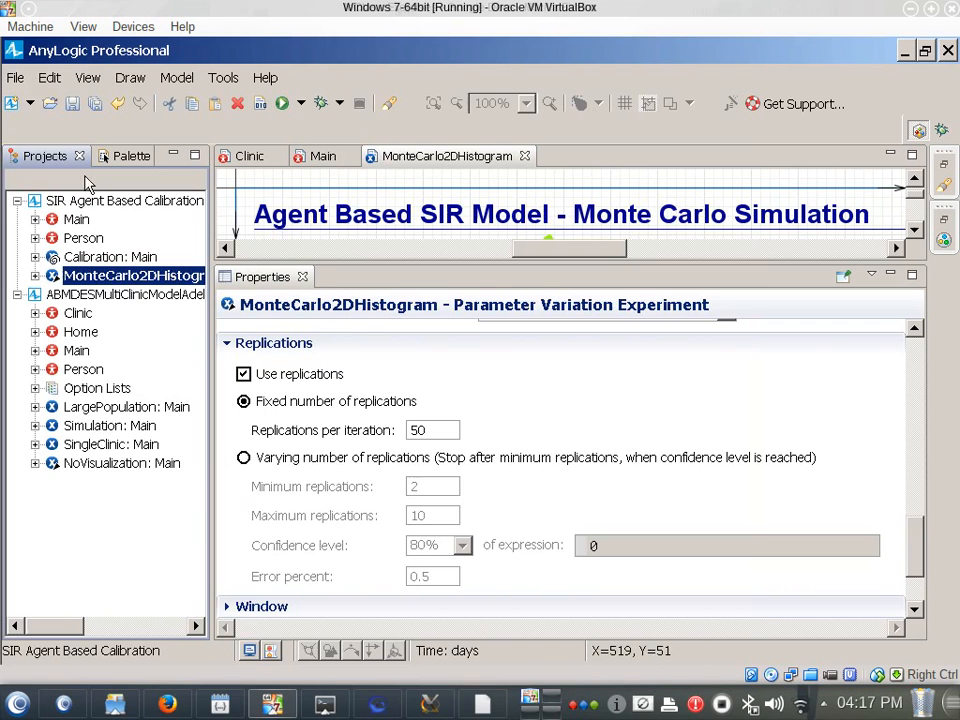
Examine the NoVisualization experiment's parameters, model time, randomness and replication options
left_click(139, 469)
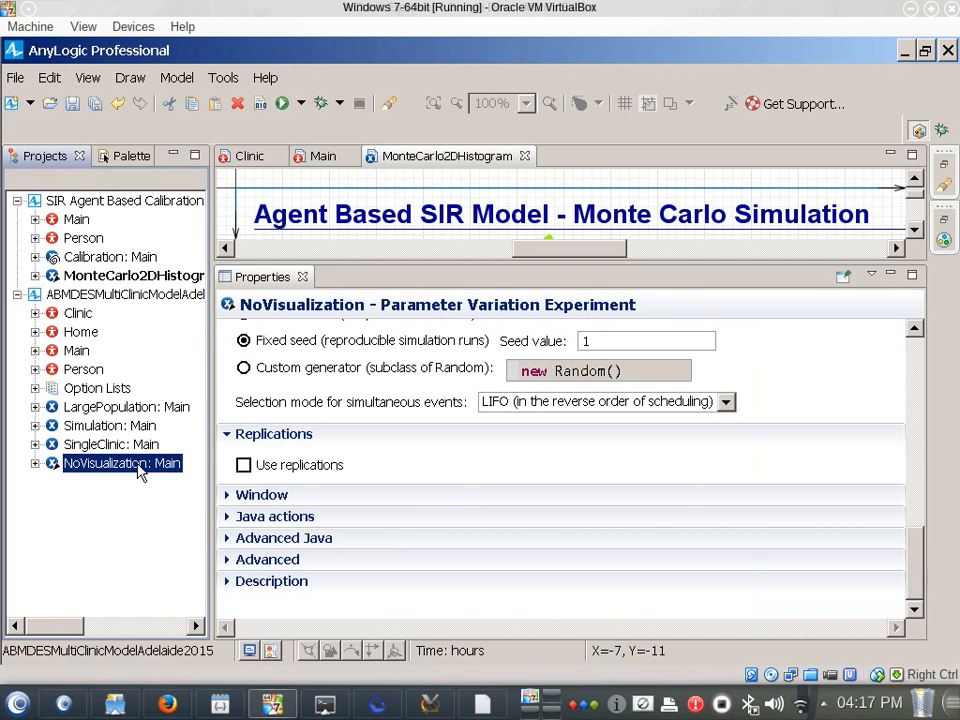
left_click(336, 405)
scroll(335, 400, "up", 3)
scroll(334, 400, "up", 8)
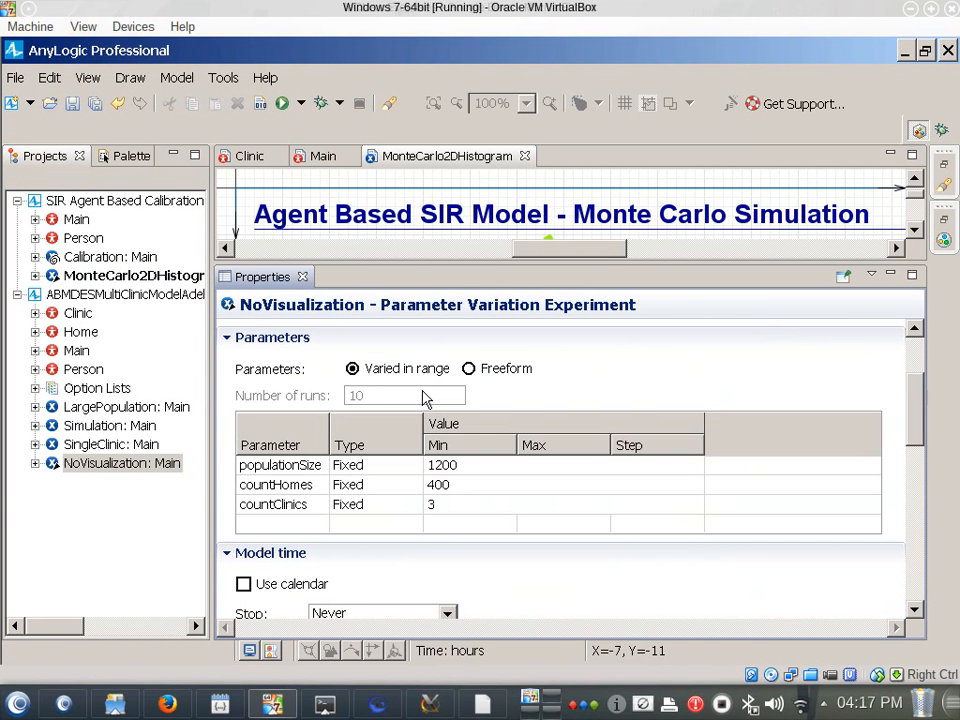
scroll(311, 462, "down", 10)
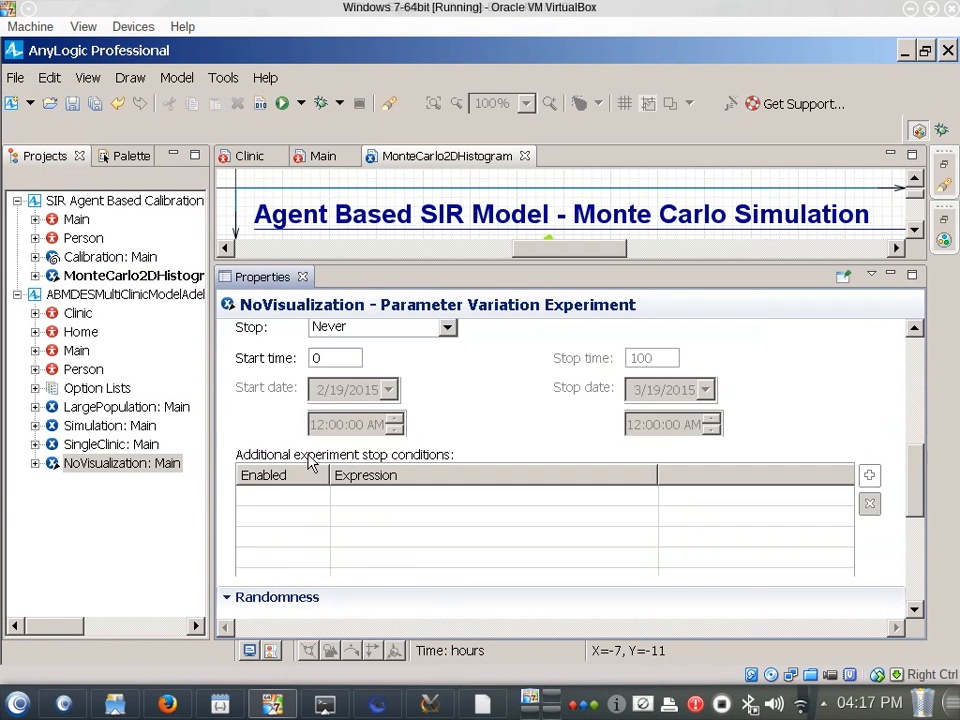
scroll(305, 466, "down", 5)
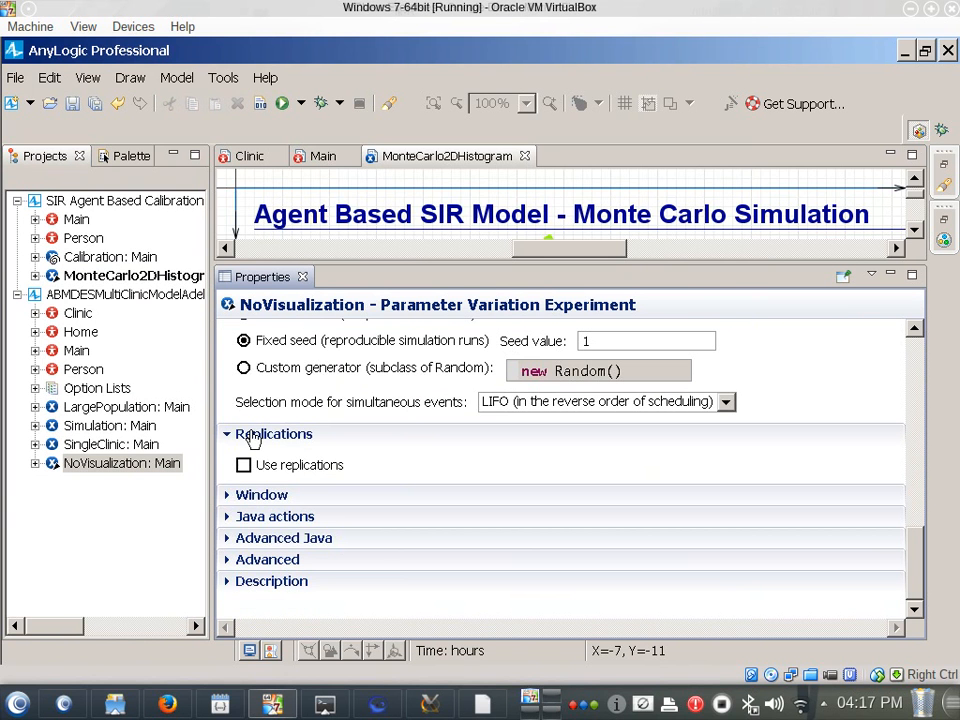
left_click(243, 465)
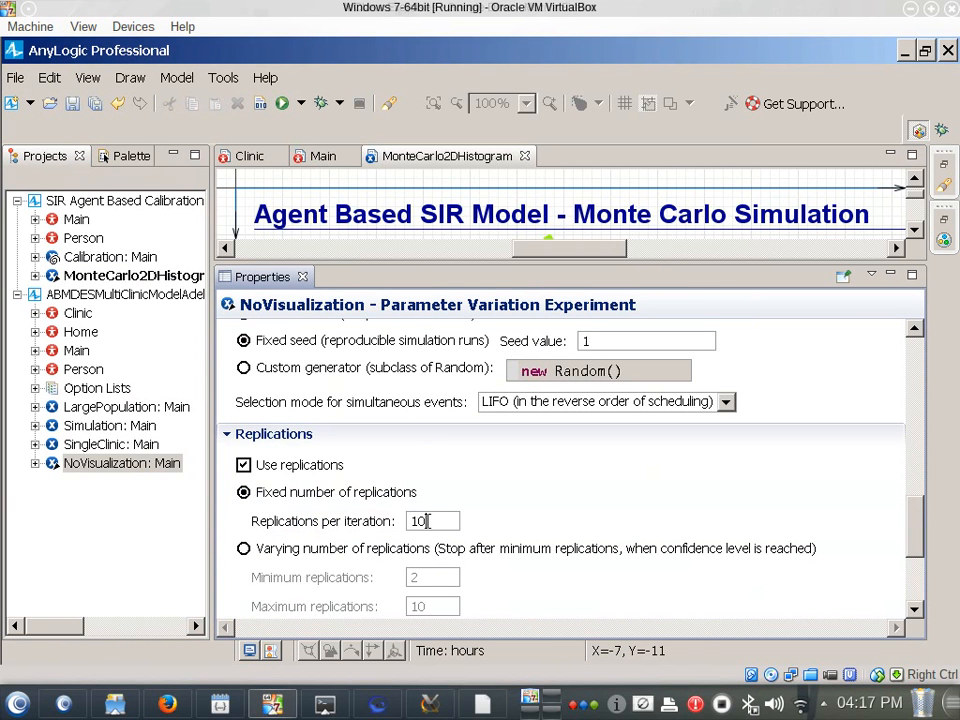
left_click(245, 466)
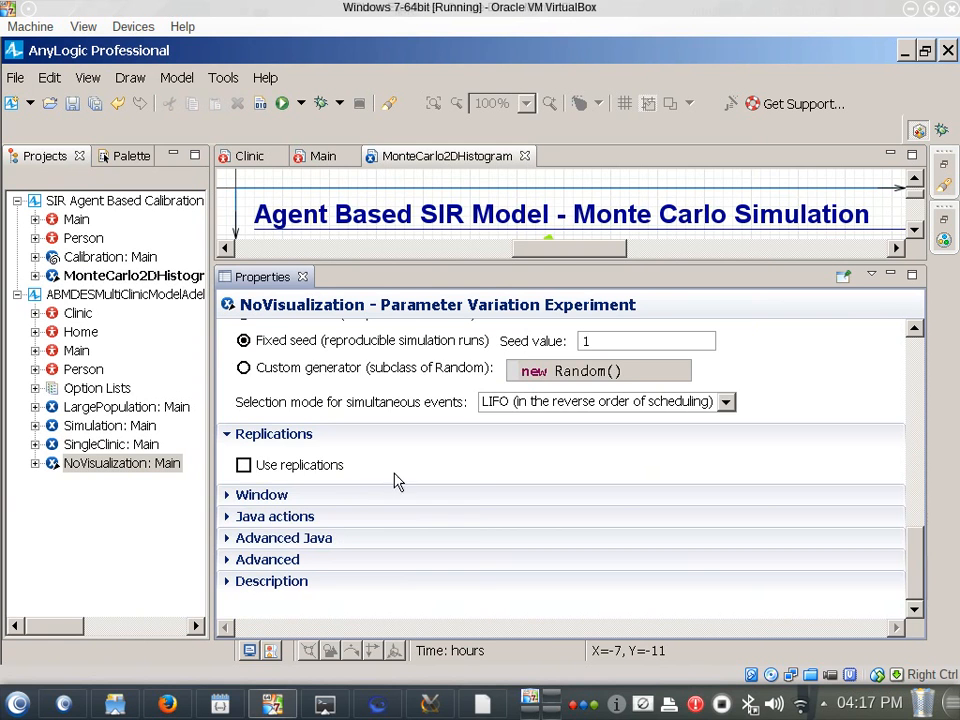
scroll(386, 296, "up", 2)
key("alt+Tab")
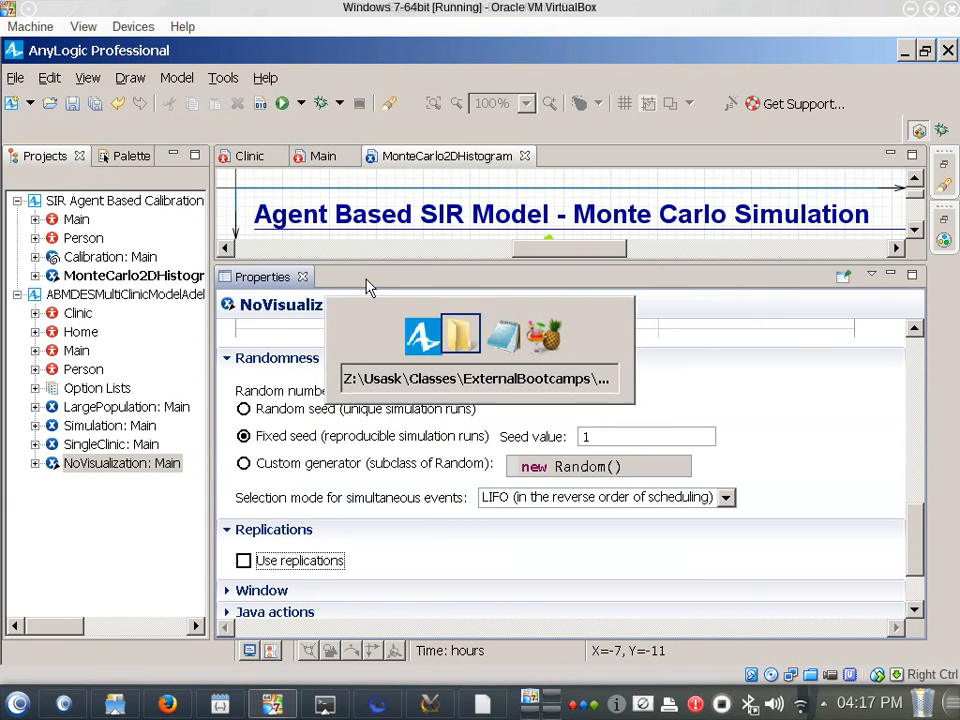
key("alt+Tab")
key("alt+Tab")
key("alt+shift+Tab")
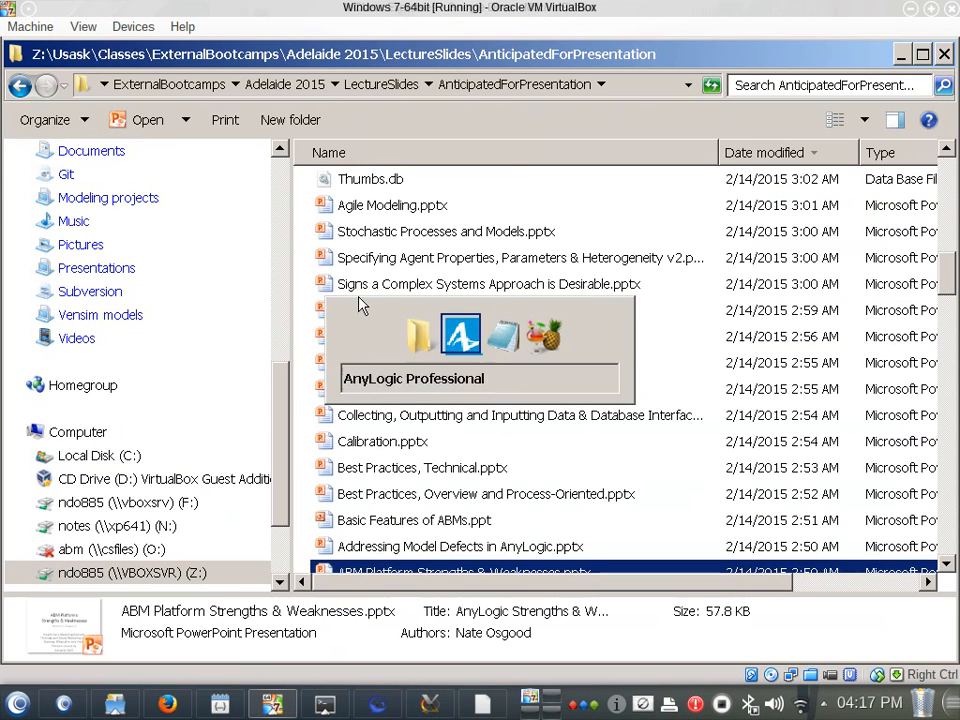
Enlarge the graphical editor of MonteCarlo2DHistogram and select its 2D histogram chart
left_click_drag(395, 262, 467, 500)
left_click(493, 388)
left_click_drag(494, 385, 489, 368)
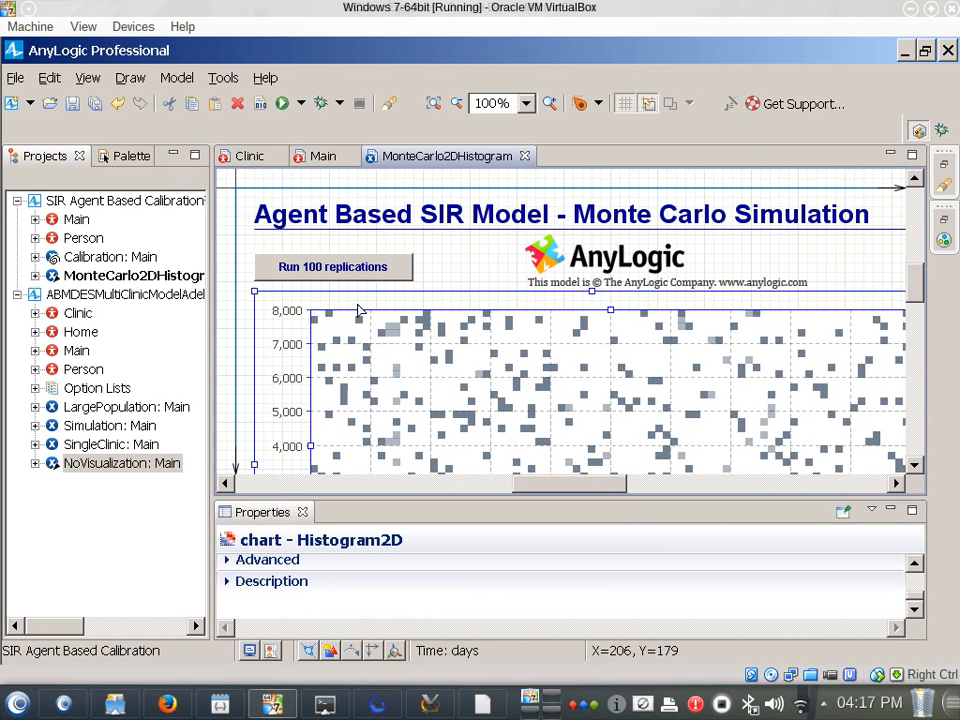
Display the Analysis palette with its data and chart elements
left_click(132, 156)
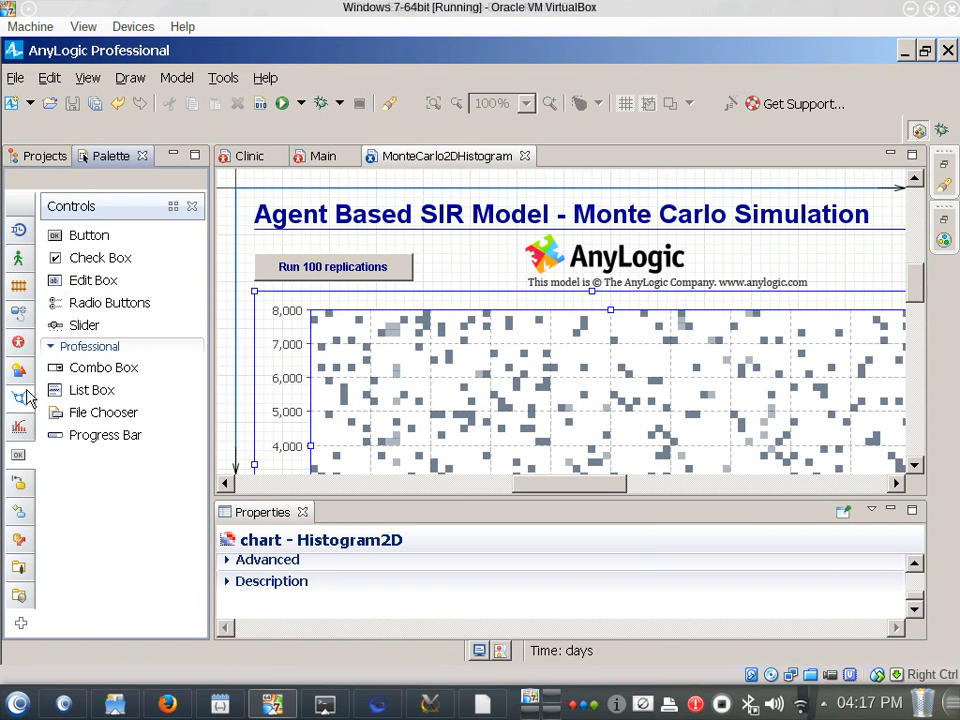
left_click(18, 427)
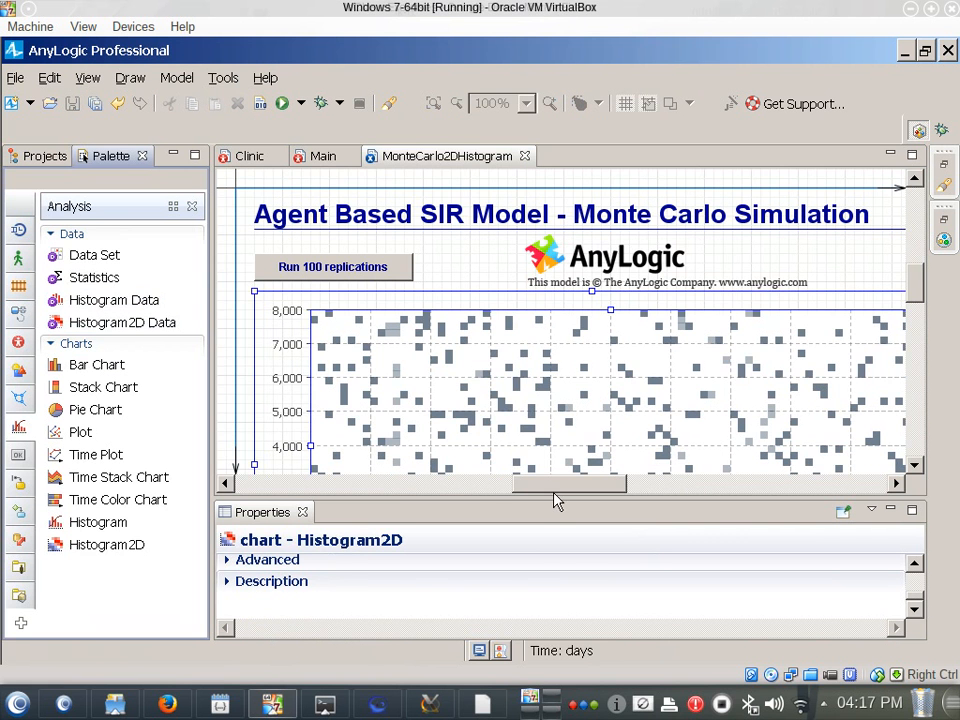
left_click_drag(555, 497, 482, 493)
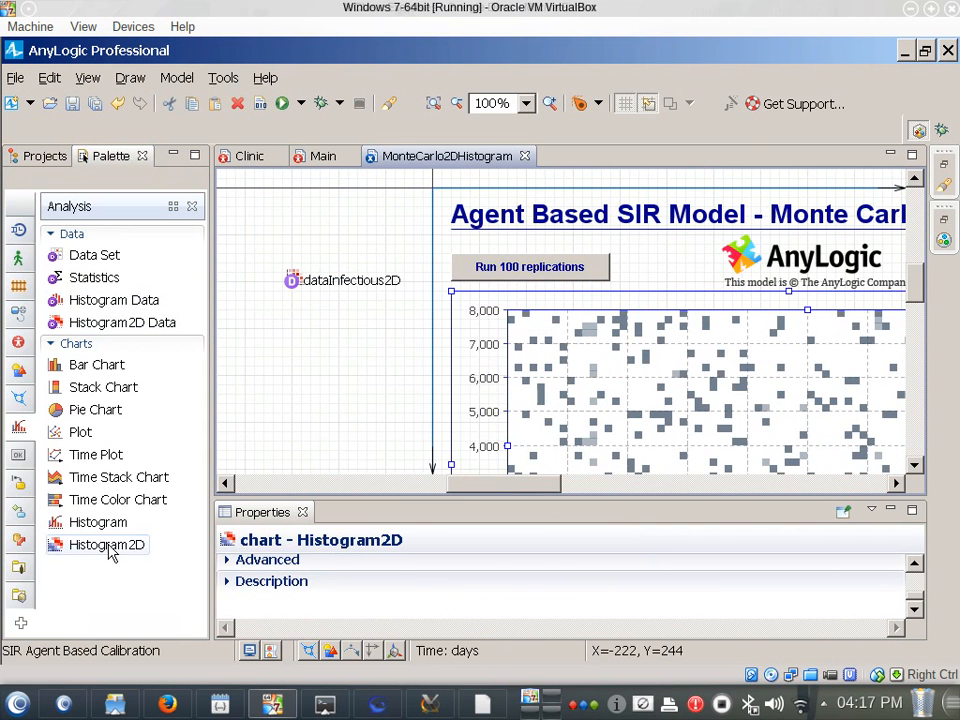
key("alt+Tab")
key("alt+Tab")
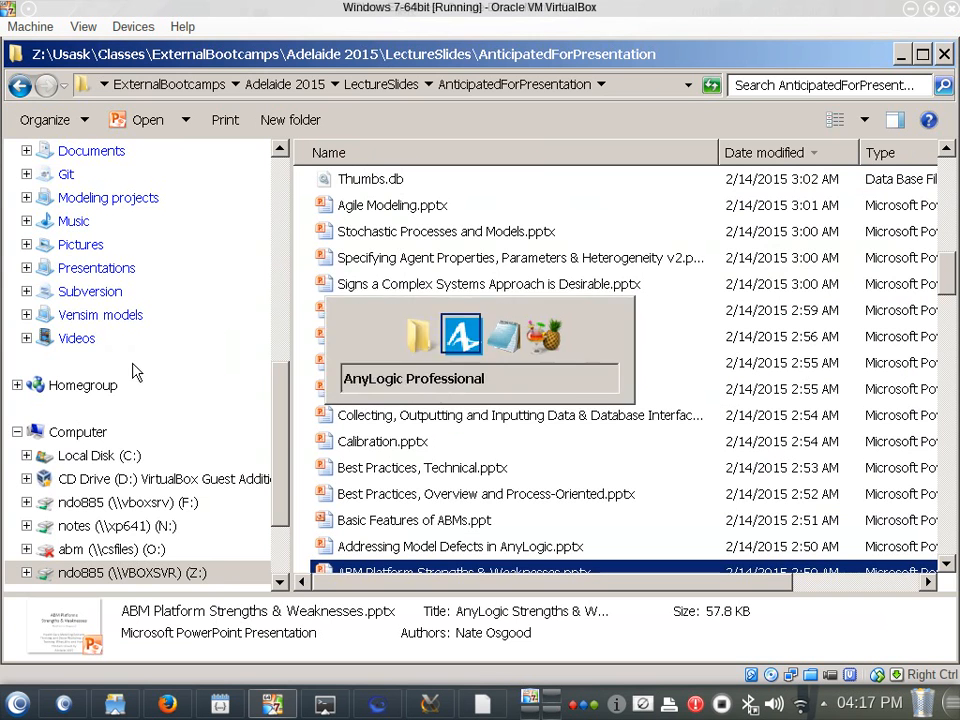
key("alt+shift+Tab")
key("alt+Tab")
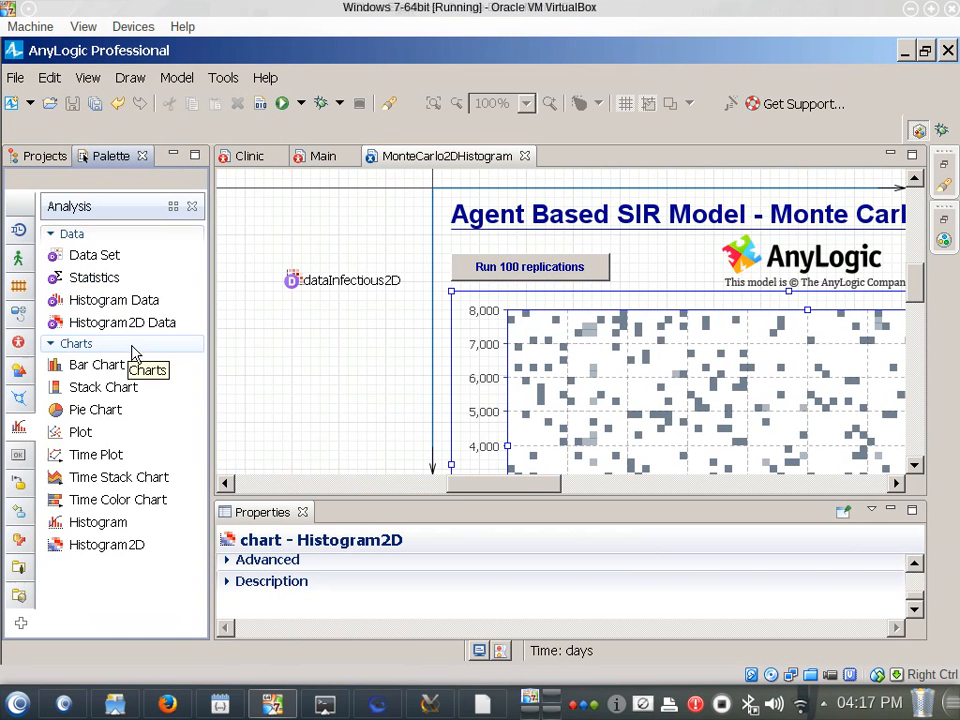
Run the MonteCarlo2DHistogram experiment's replications from the project tree and copy all data from the finished 2D histogram chart
left_click(45, 156)
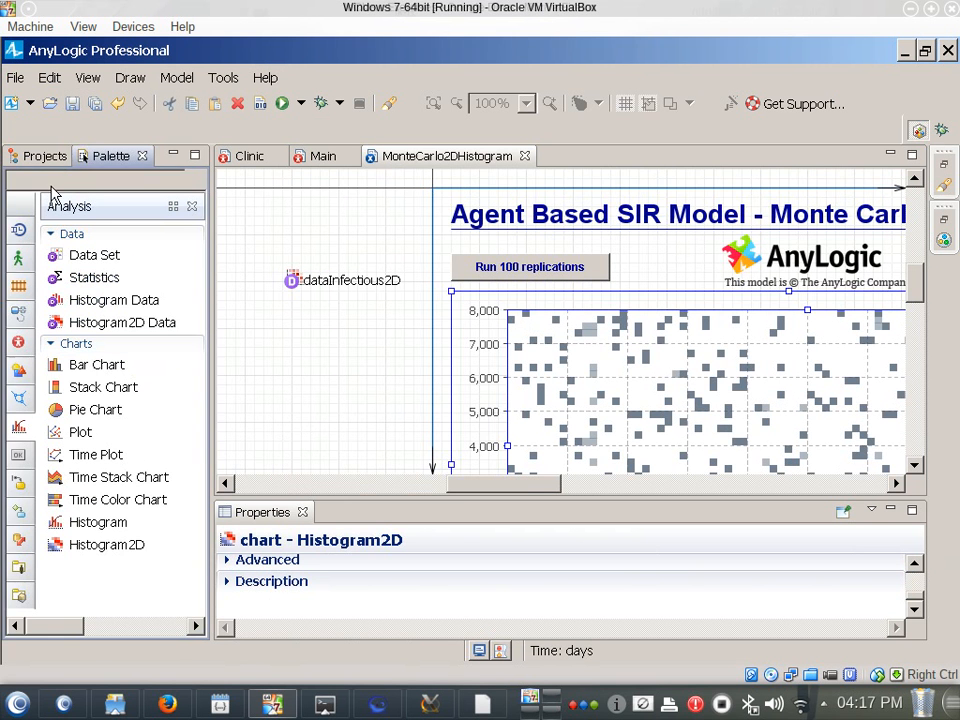
right_click(121, 464)
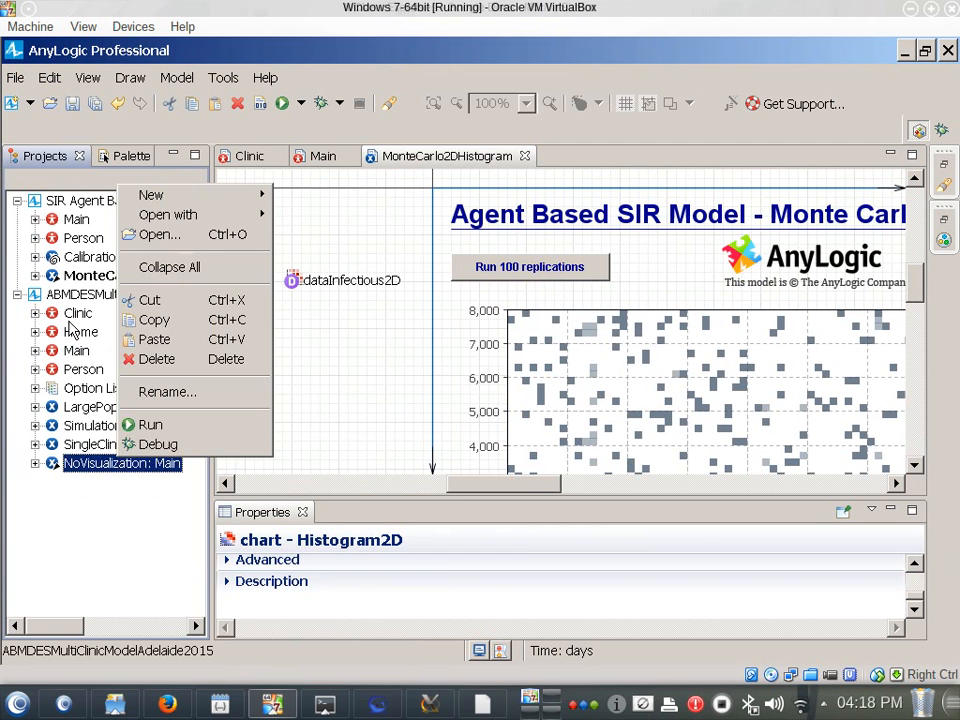
right_click(78, 273)
left_click(145, 519)
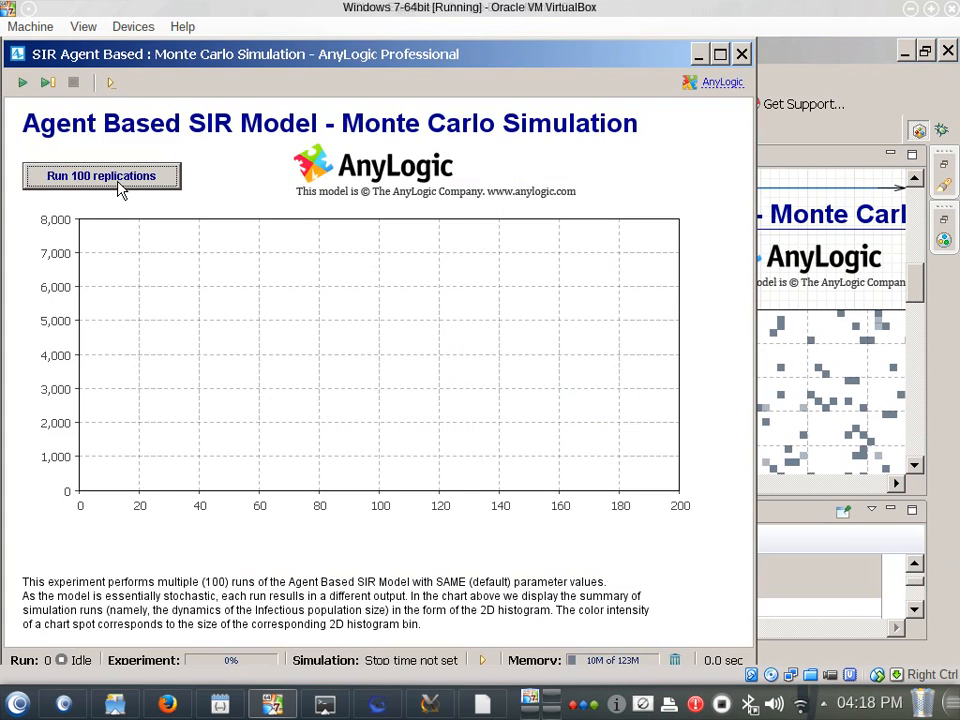
left_click(140, 177)
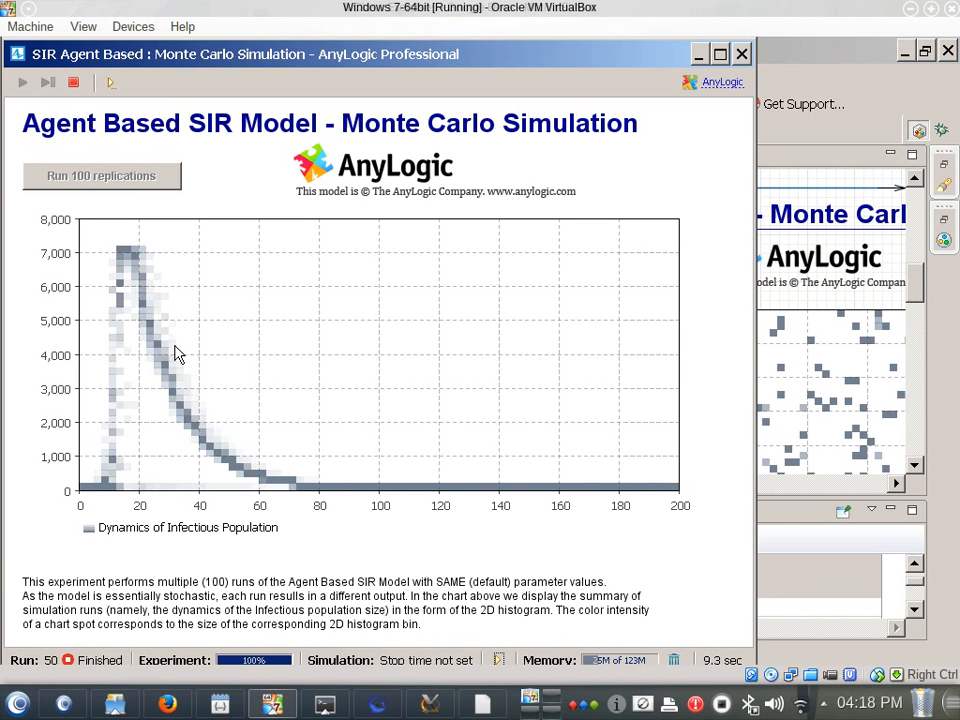
right_click(174, 354)
left_click(215, 358)
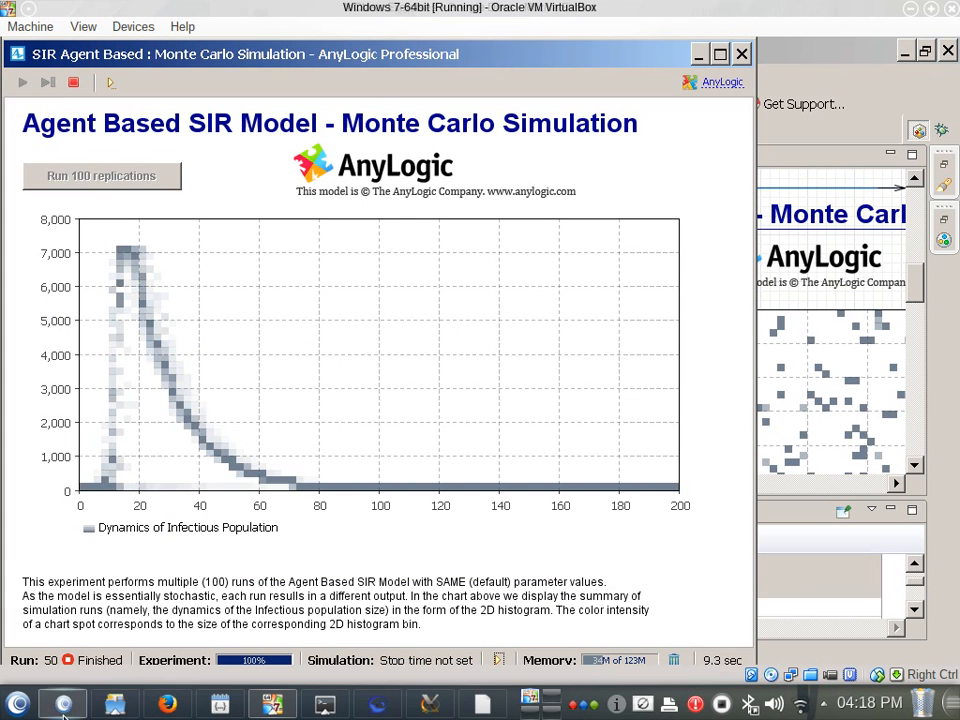
Launch Microsoft Excel 2010 and paste the copied histogram data into cell A1 of the blank workbook
mouse_move(4, 340)
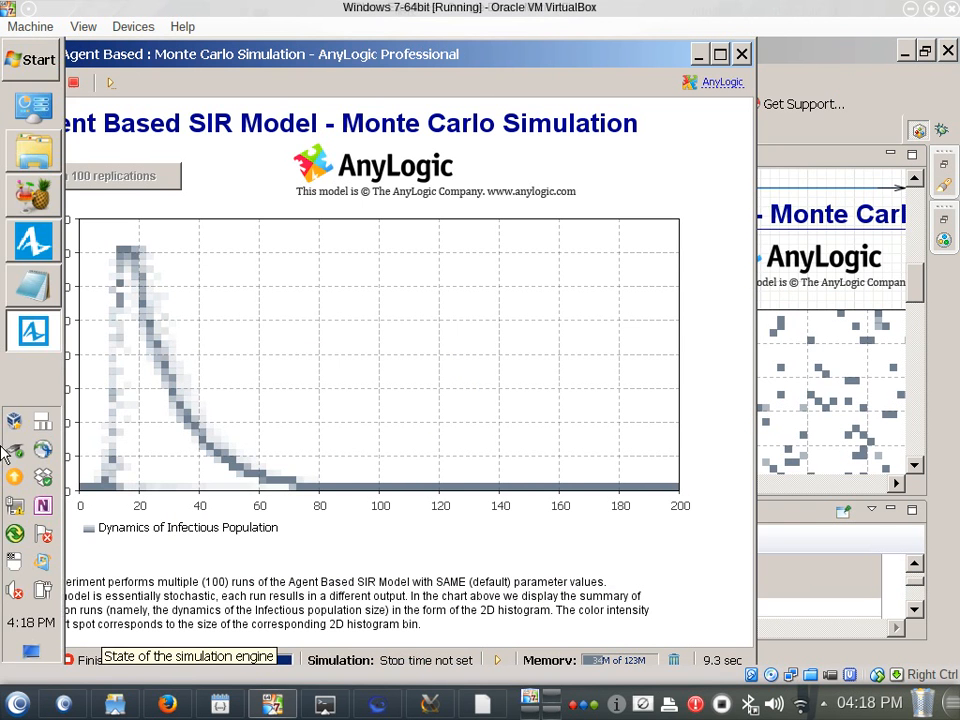
left_click(35, 60)
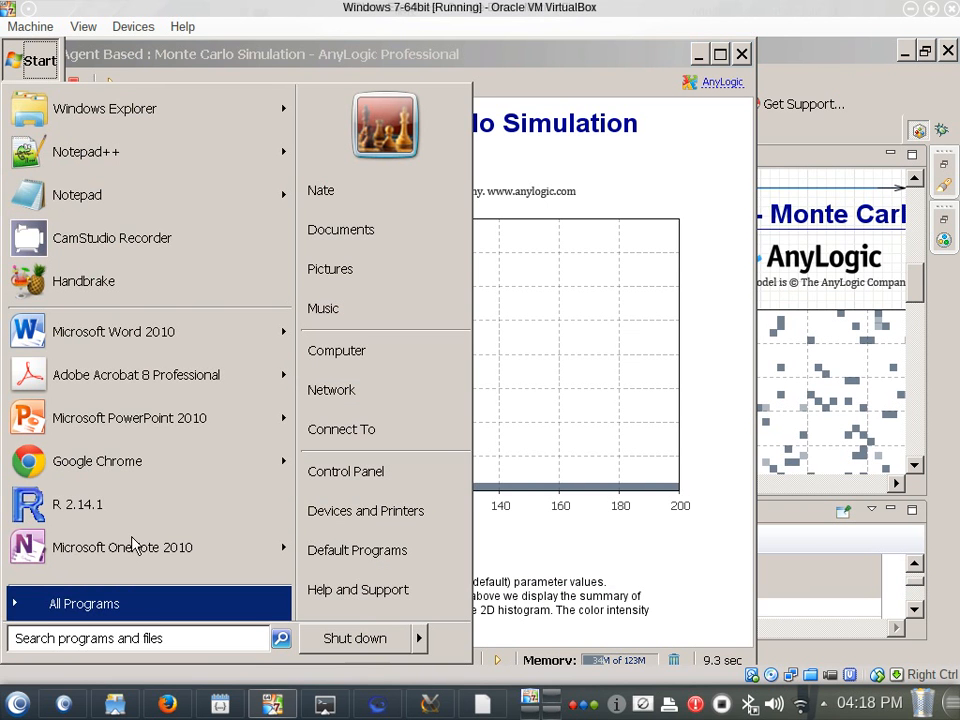
left_click(84, 603)
scroll(160, 330, "down", 10)
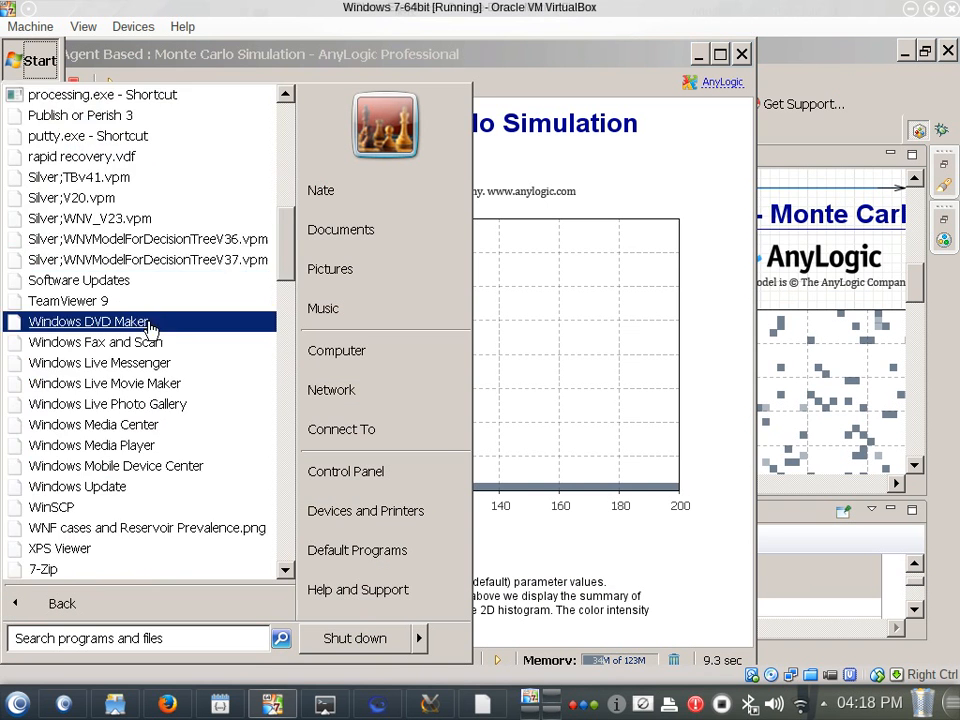
scroll(148, 328, "up", 5)
scroll(160, 340, "down", 6)
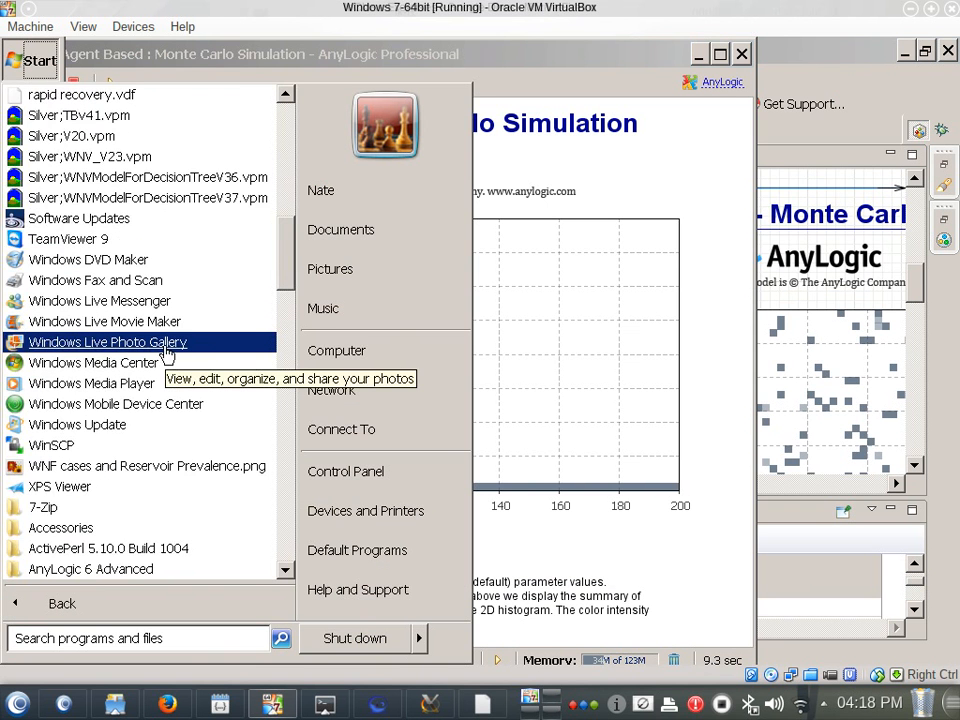
scroll(167, 360, "down", 6)
scroll(161, 360, "down", 11)
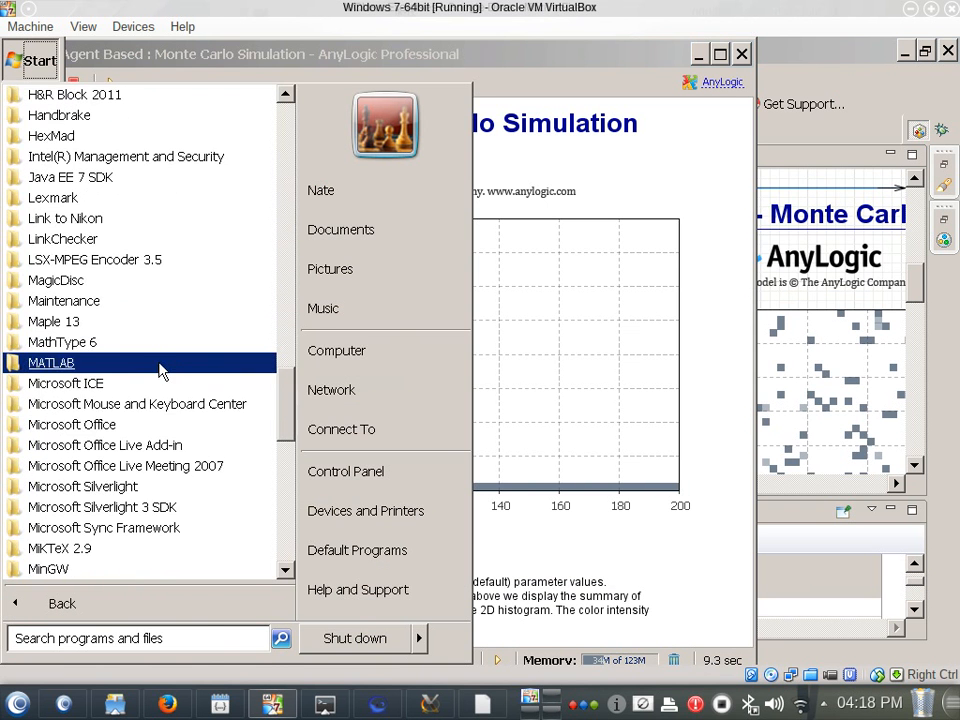
left_click(127, 422)
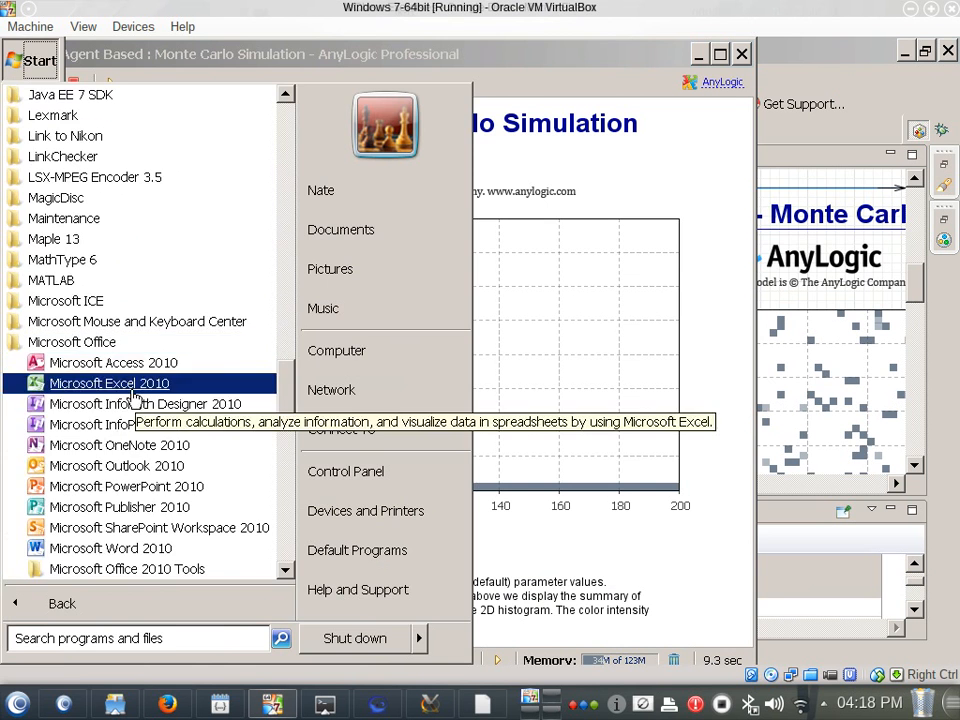
left_click(130, 386)
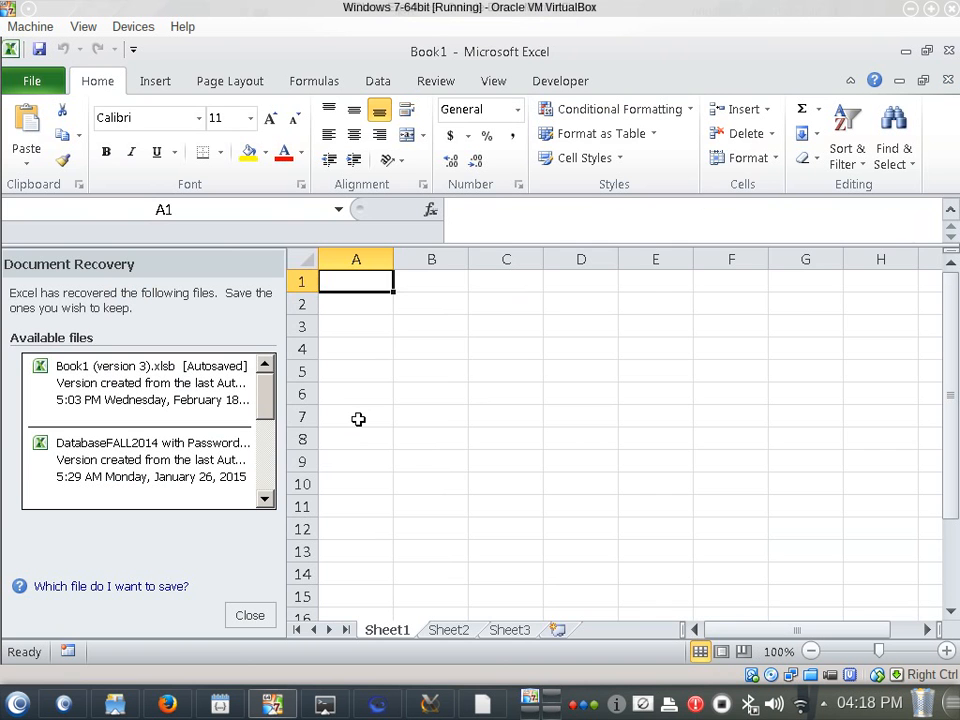
key("ctrl+v")
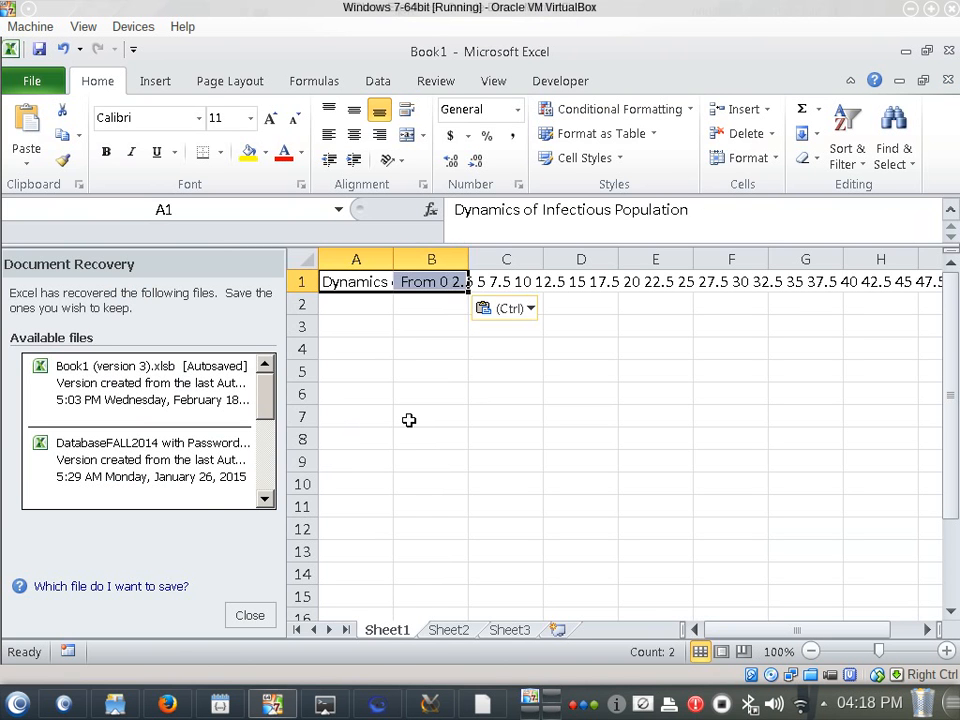
Switch back to the Monte Carlo results window, move it aside and copy all of the chart's data again
key("alt+Tab")
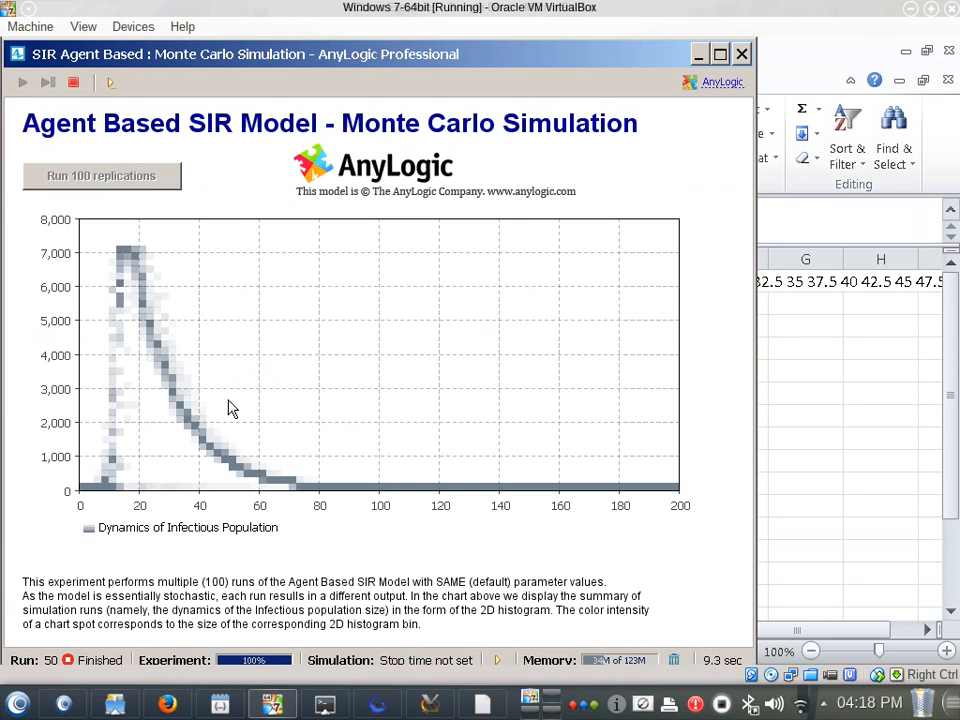
left_click_drag(215, 56, 530, 86)
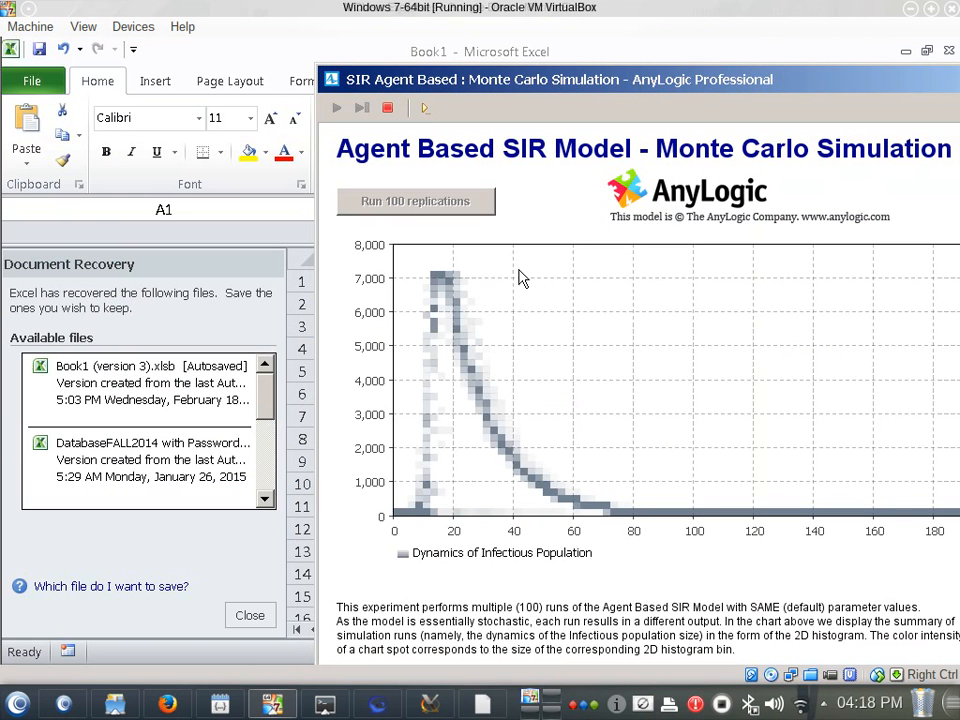
right_click(422, 348)
left_click(424, 360)
right_click(450, 358)
left_click(480, 367)
Switch to the Excel workbook and paste the copied chart data into cell A5 of Sheet1
key("alt+Tab")
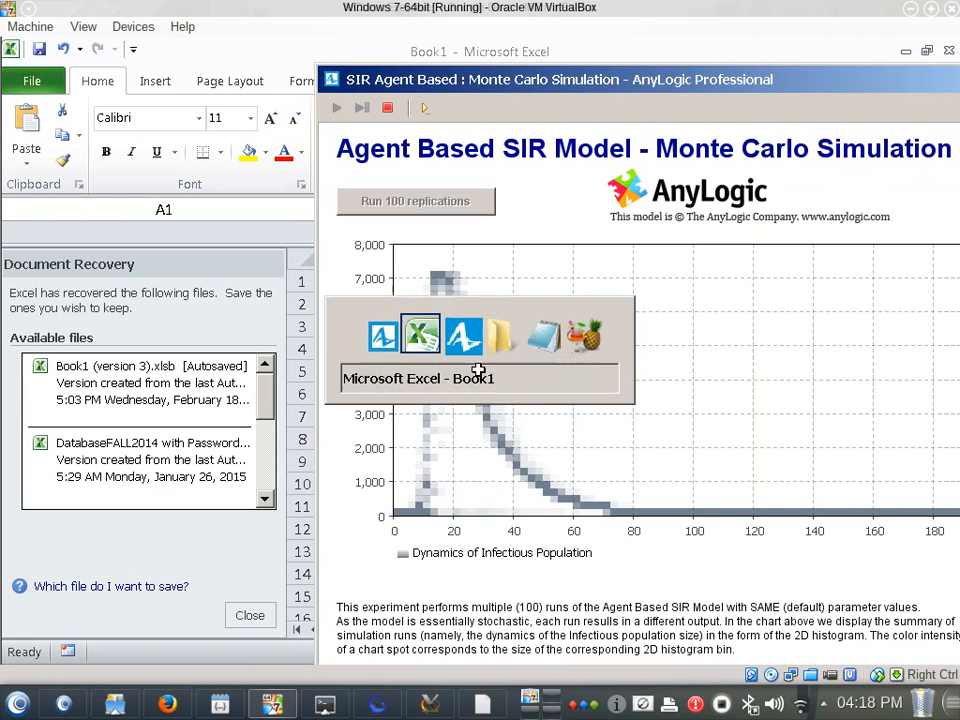
key("ctrl+v")
left_click(375, 368)
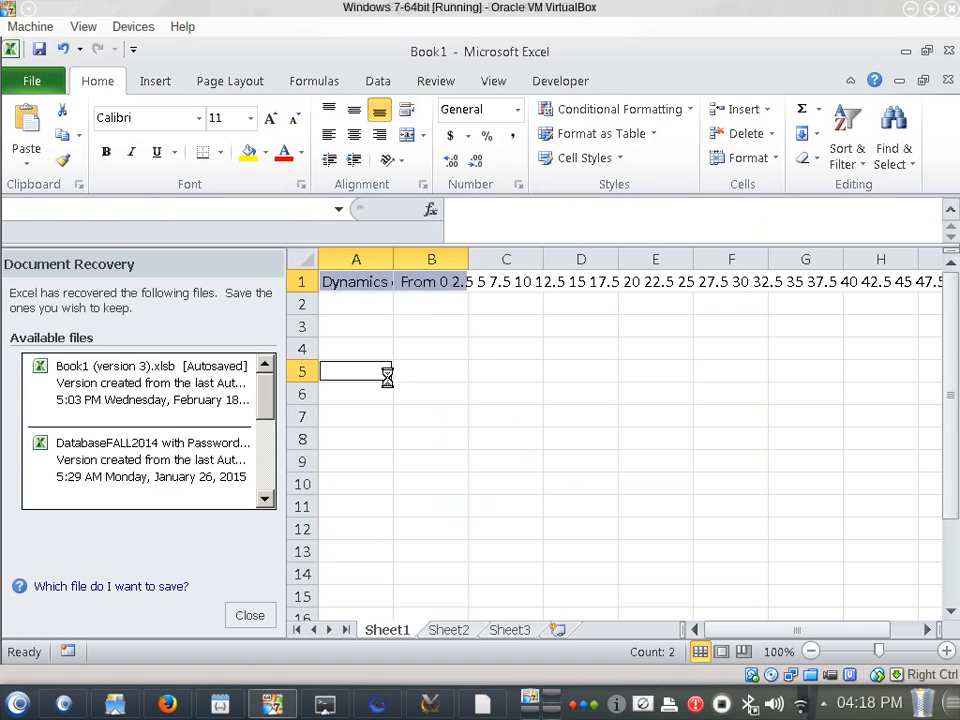
key("ctrl+v")
key("Return")
left_click(355, 373)
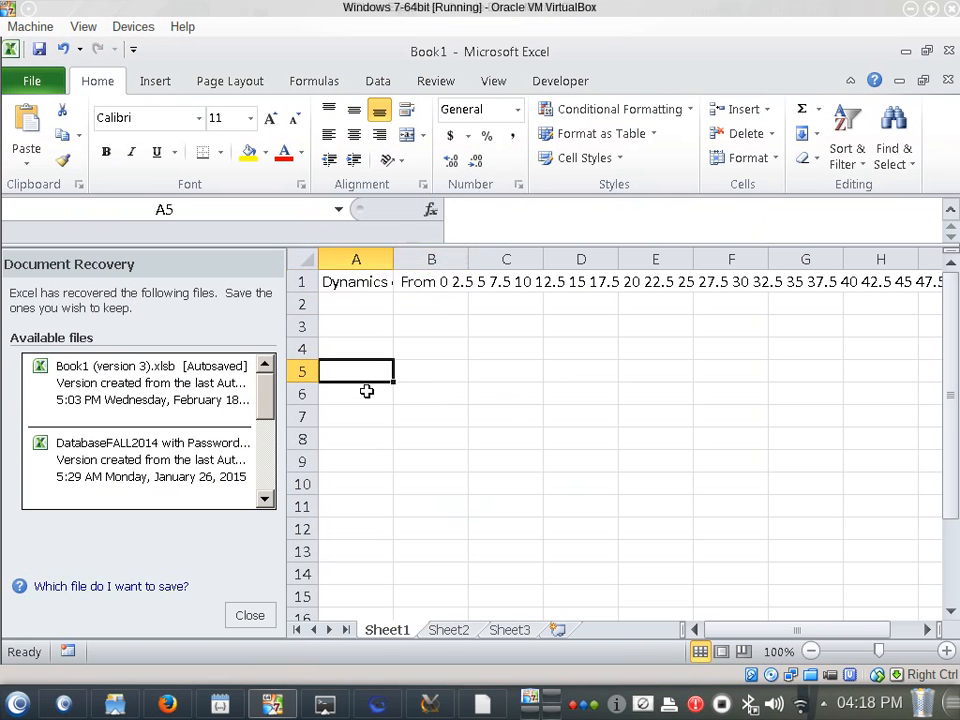
key("ctrl+v")
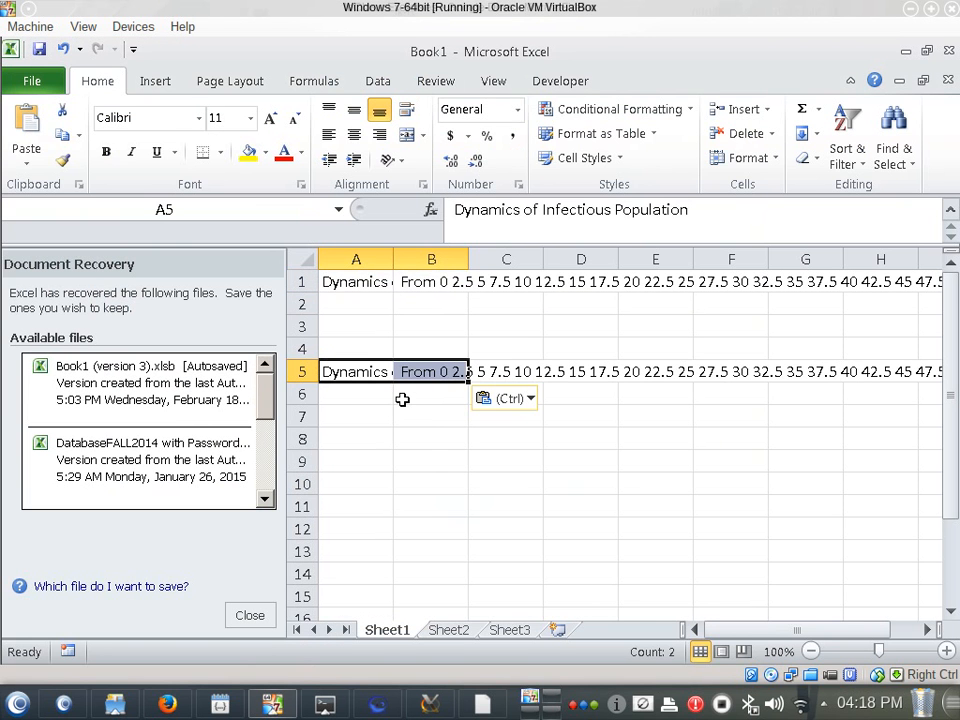
Return to the Monte Carlo results window, stop the experiment and copy all of the histogram chart's data
key("alt")
key("alt+Tab")
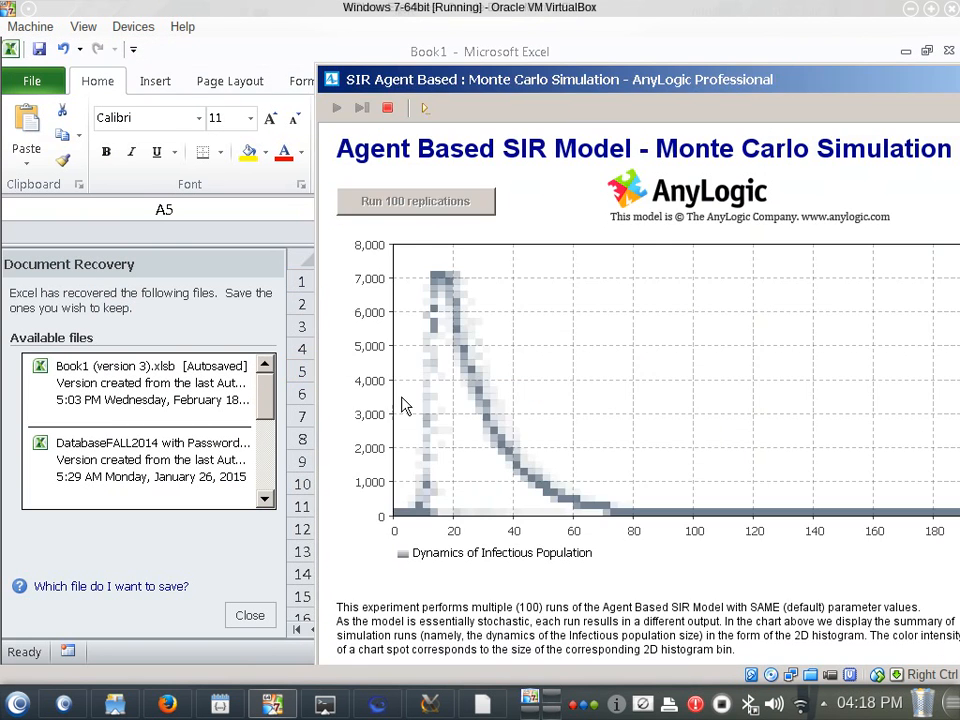
right_click(441, 393)
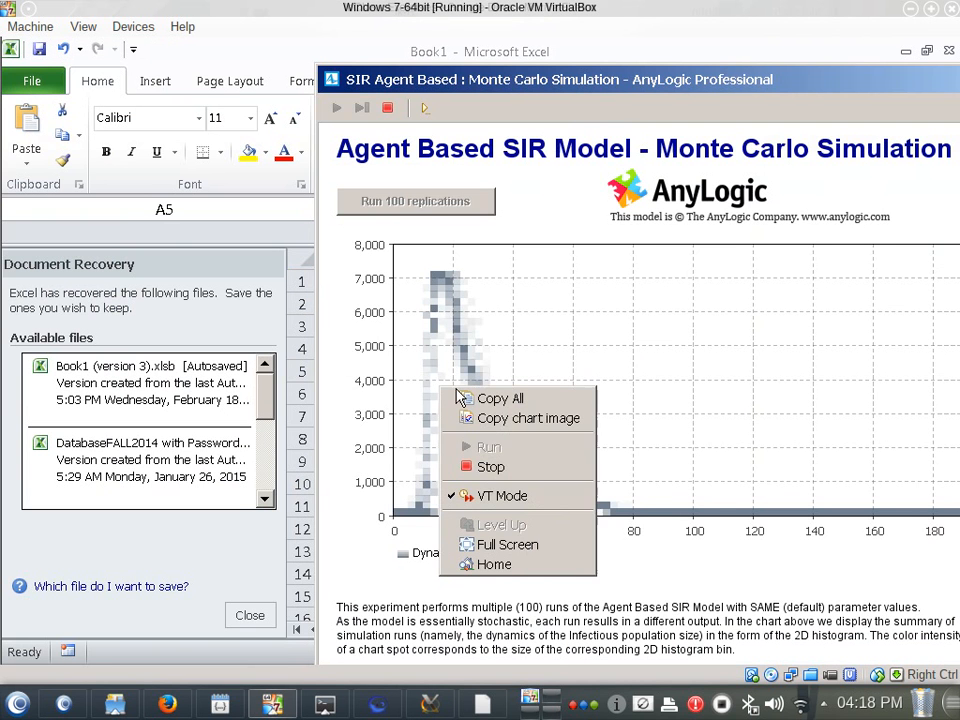
right_click(489, 308)
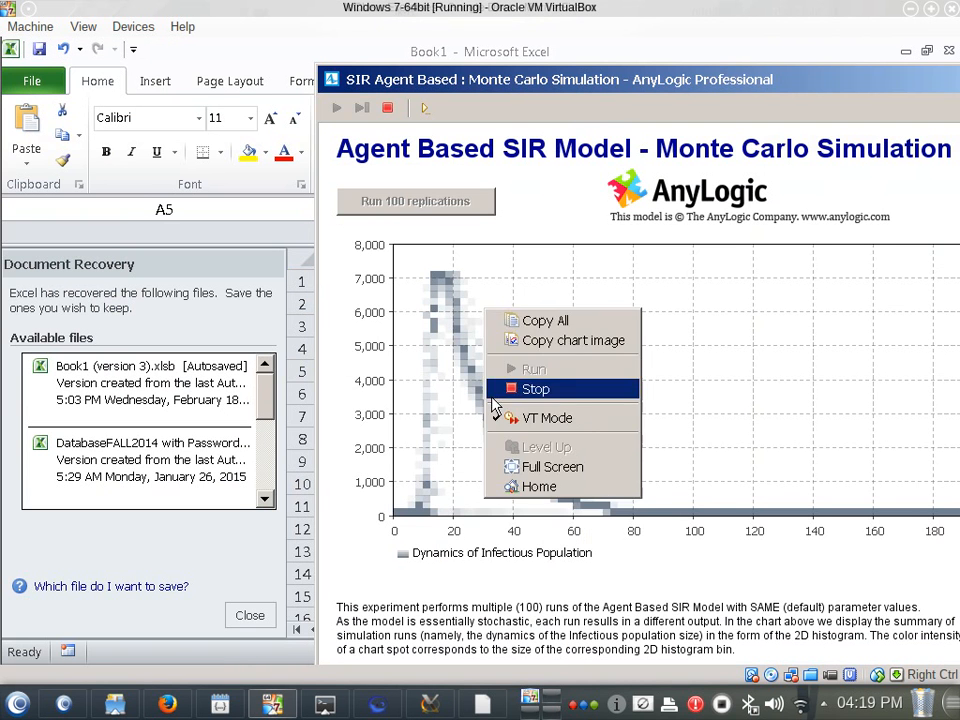
left_click(515, 388)
right_click(490, 352)
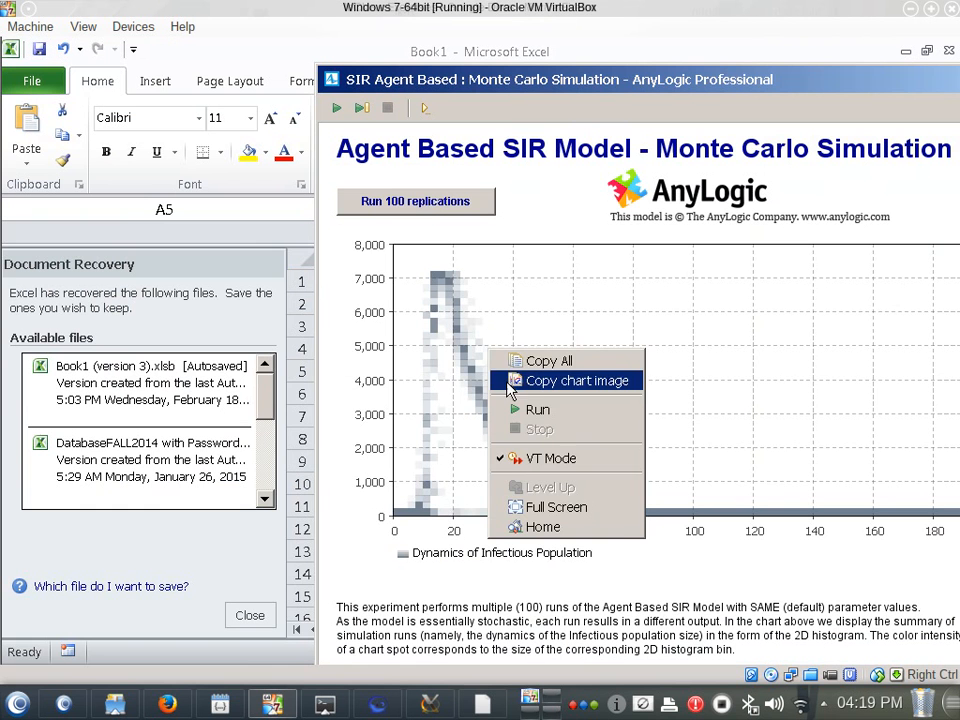
left_click(503, 362)
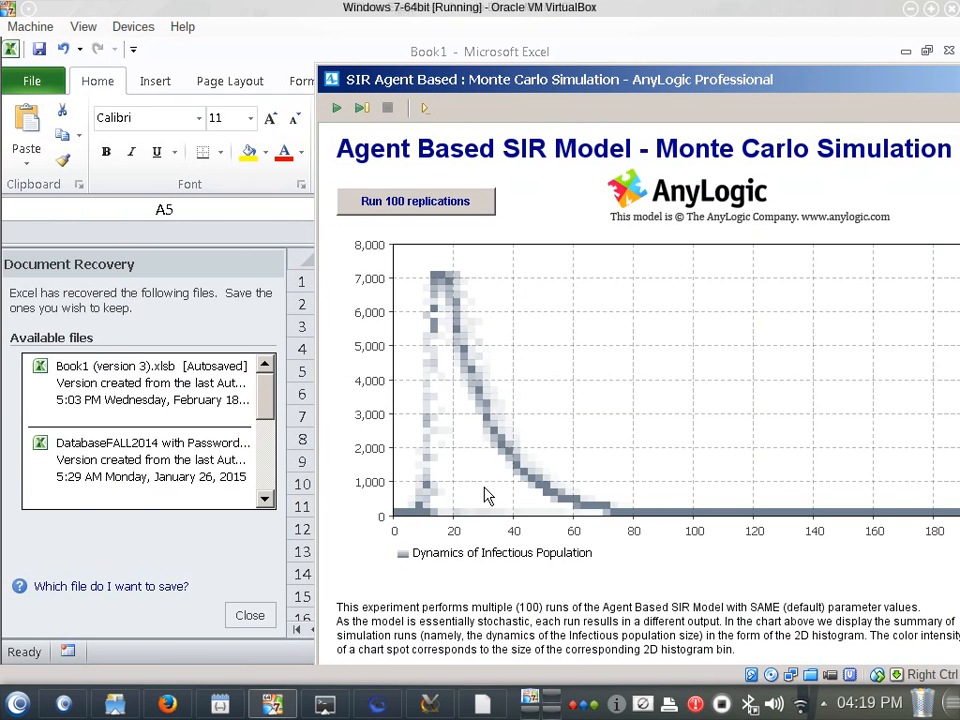
Close the Monte Carlo results window and switch from the Excel workbook back to the AnyLogic model editor
left_click_drag(612, 82, 352, 113)
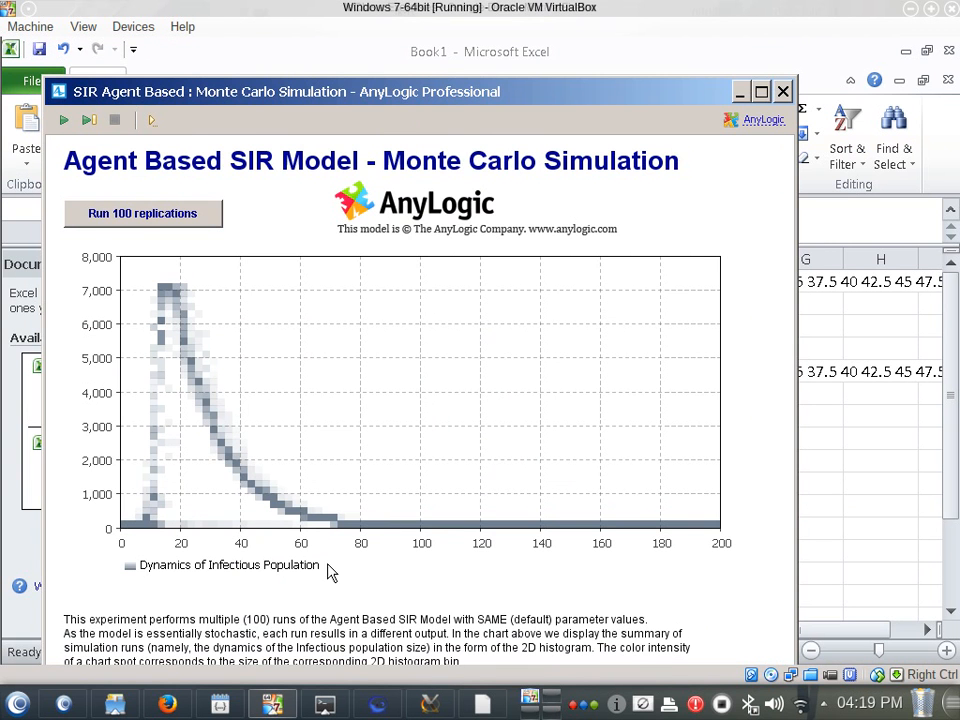
left_click(783, 91)
left_click(345, 367)
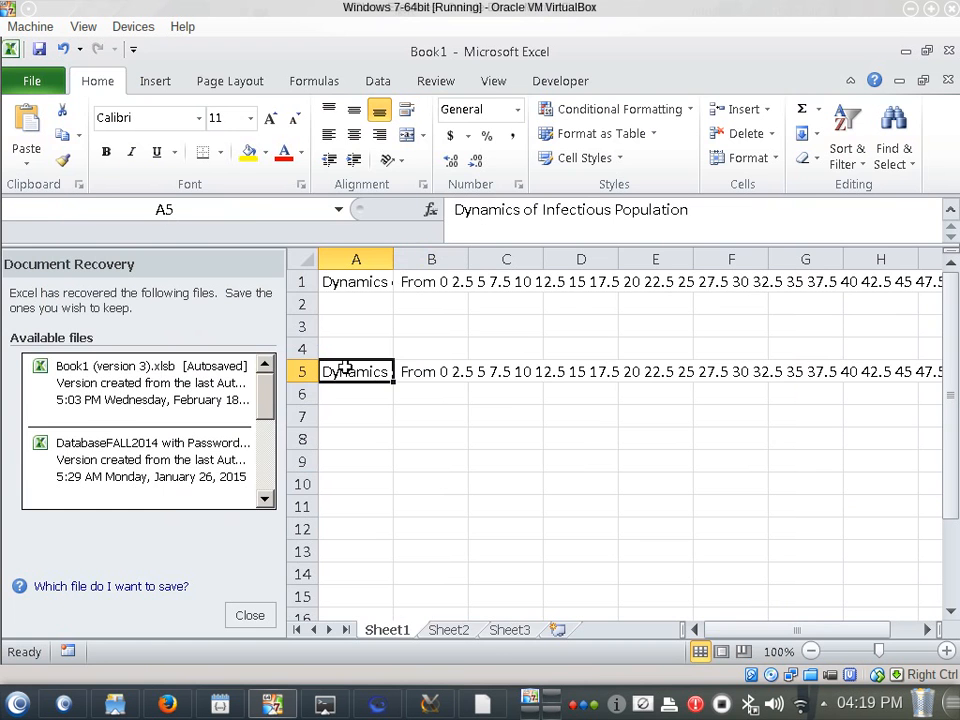
key("alt+Tab")
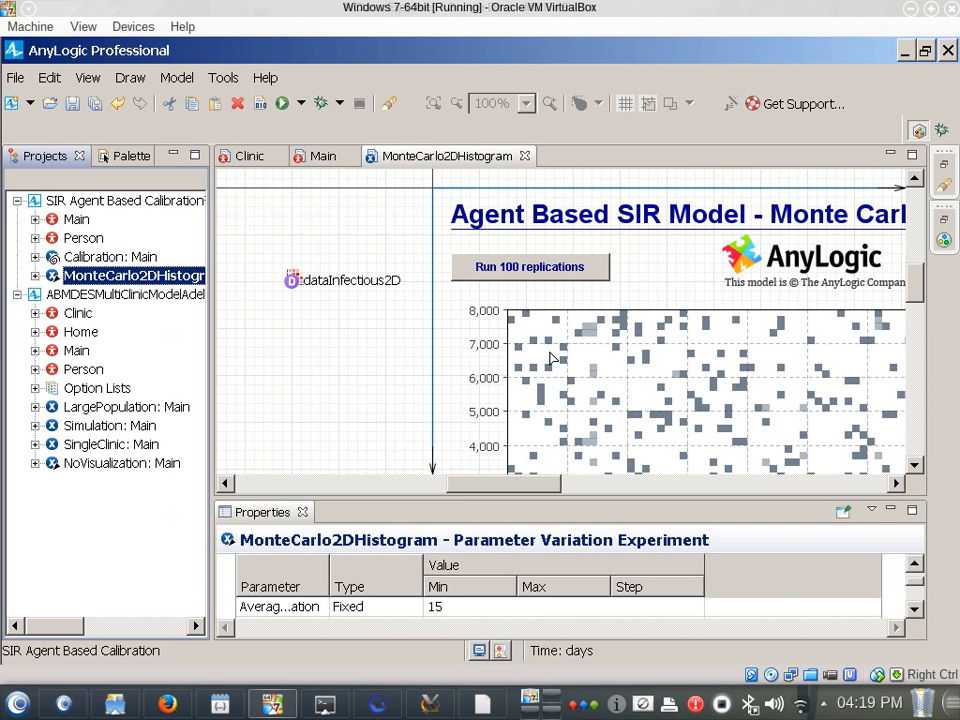
Examine the properties of the Calibration optimization experiment in the SIR Agent Based Calibration model
left_click(97, 258)
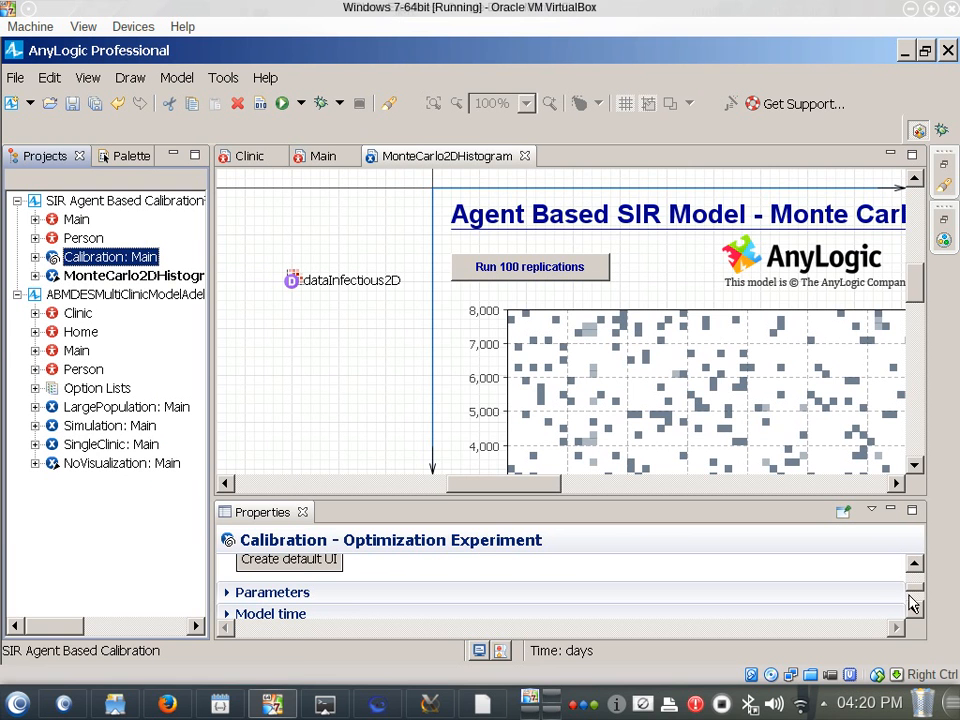
left_click(721, 705)
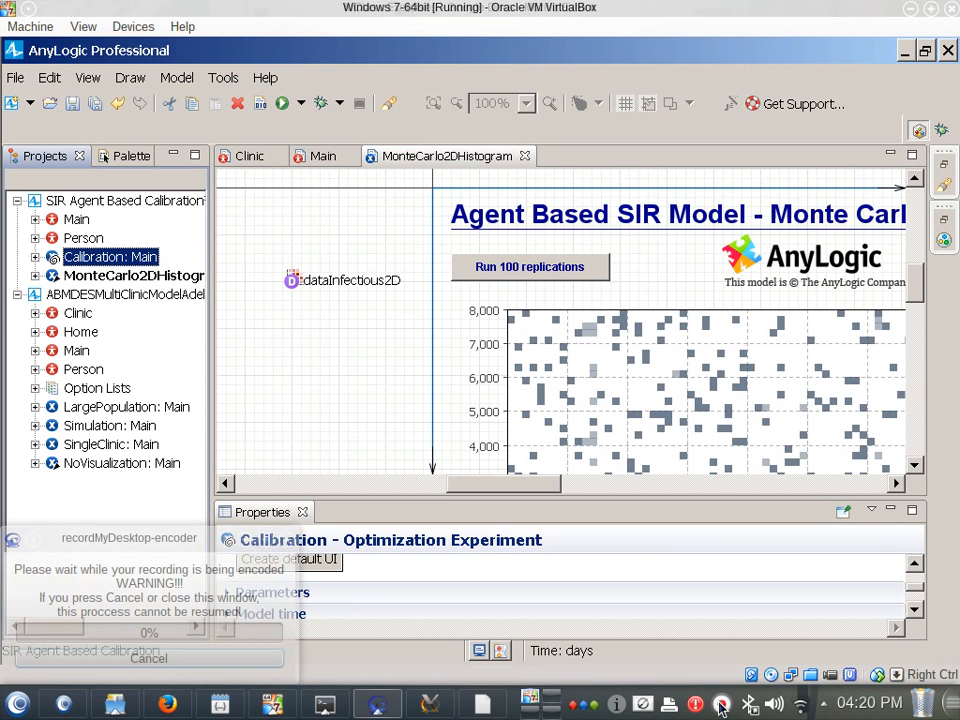